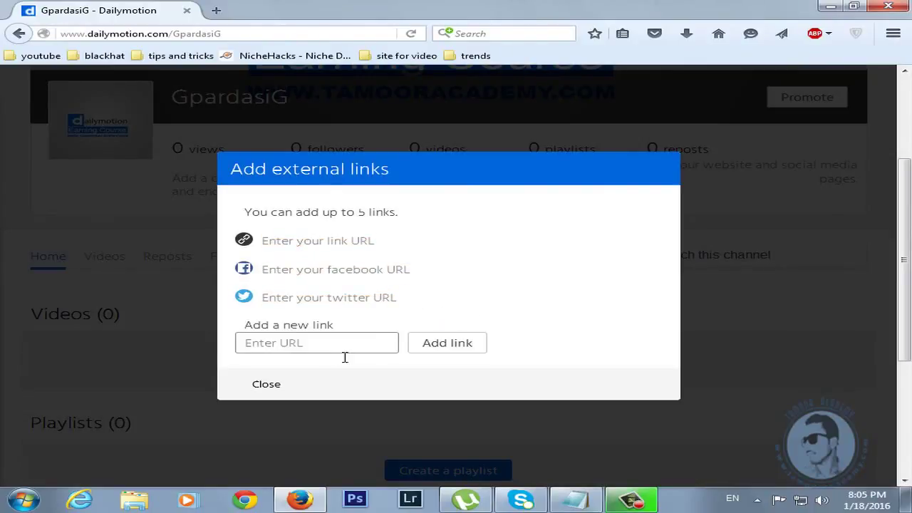
Step: View the website URL entry field in the external links dialog and close the dialog without adding a link
click(456, 352)
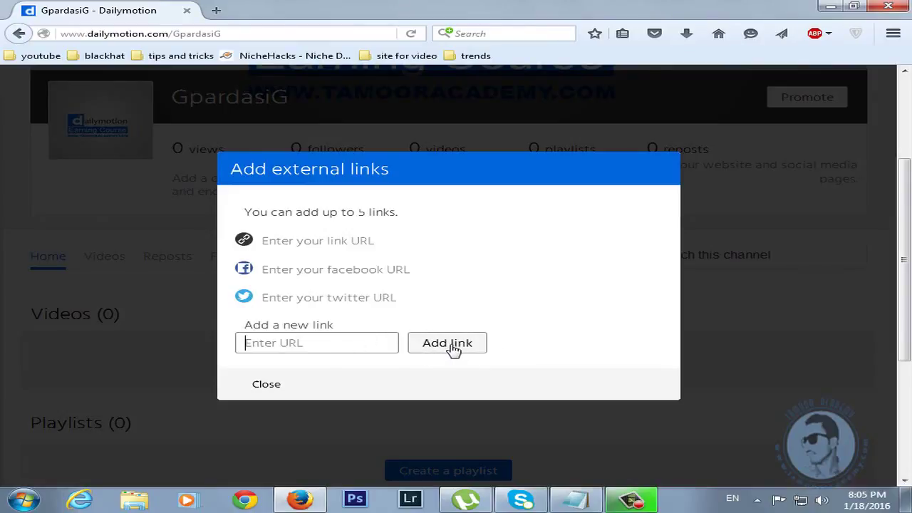
click(424, 250)
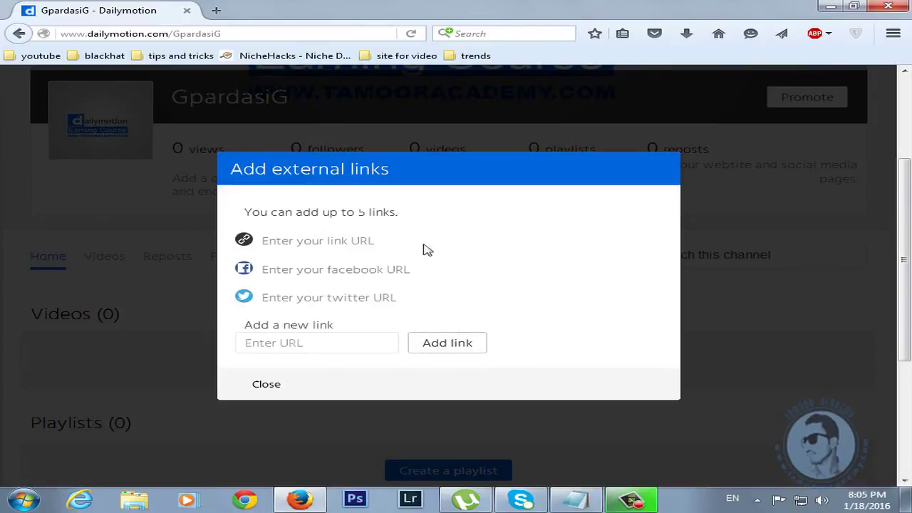
click(361, 247)
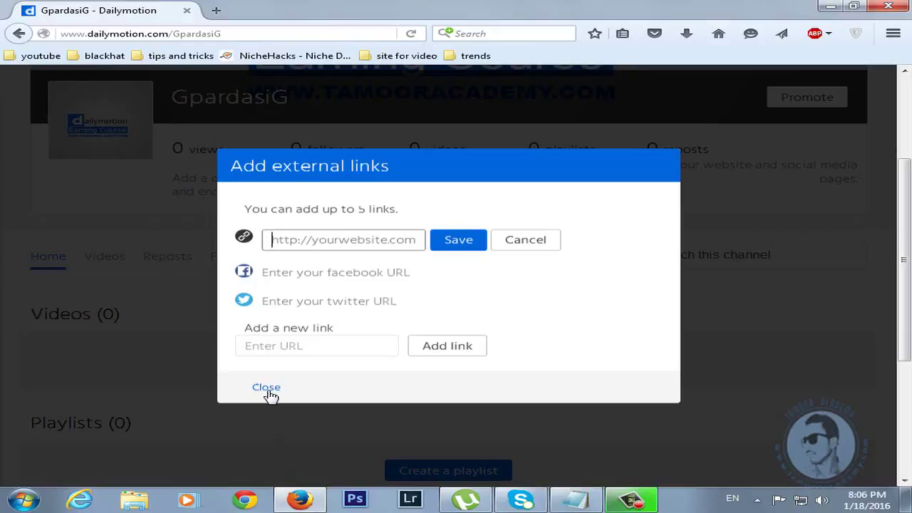
click(267, 389)
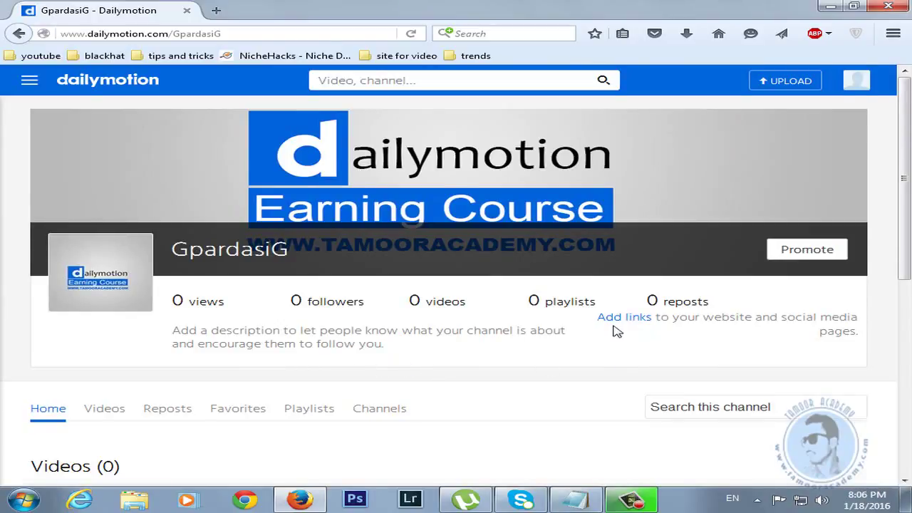
Step: Look over the channel page's video and playlist sections and open the video upload page
scroll(696, 292, down, 2)
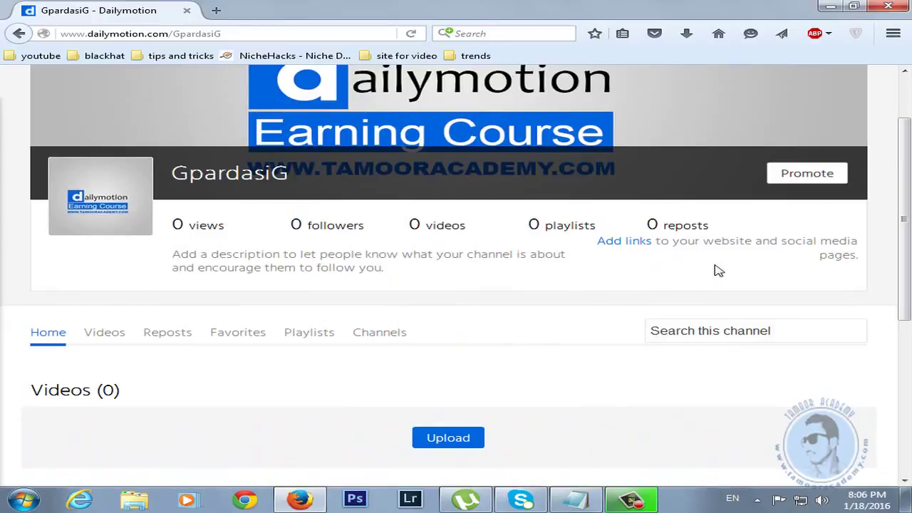
scroll(519, 297, down, 2)
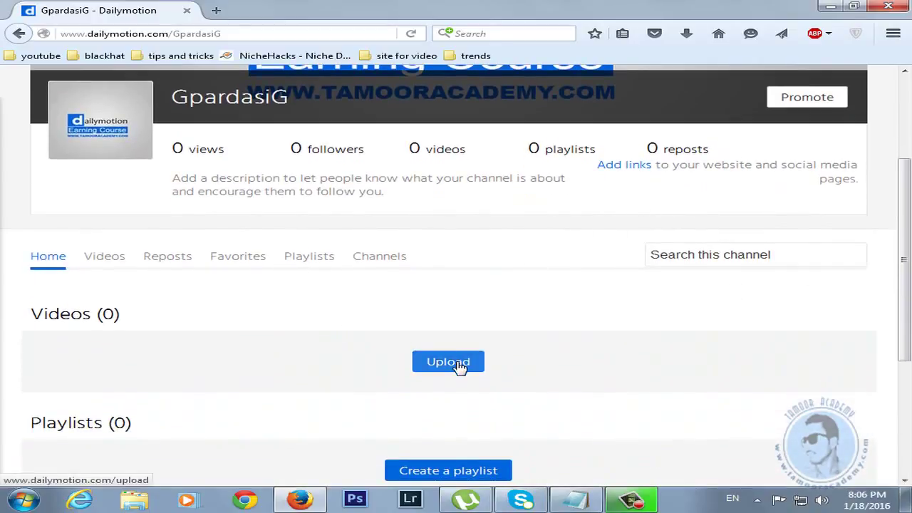
scroll(501, 345, up, 4)
click(784, 81)
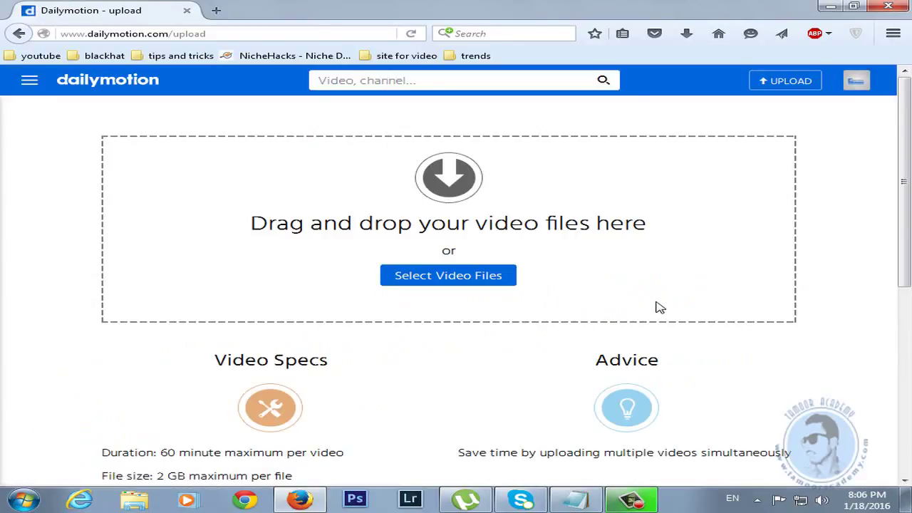
Step: Examine the video specifications on the upload page, covering duration, file size, resolution, formats and frame rate
scroll(660, 307, down, 3)
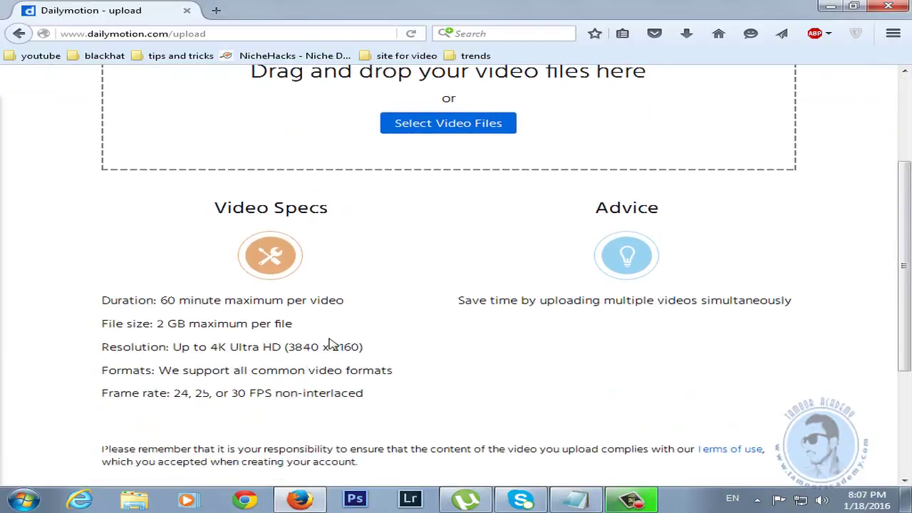
scroll(439, 348, down, 3)
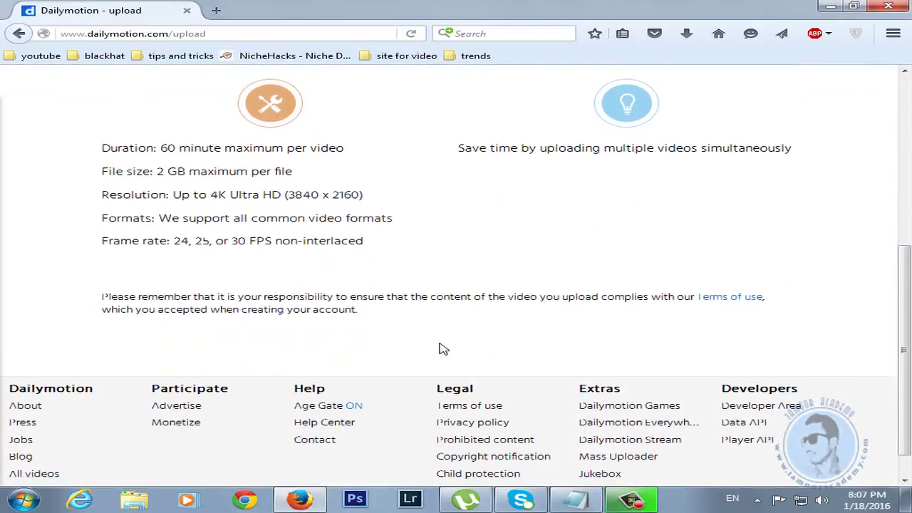
scroll(439, 348, up, 2)
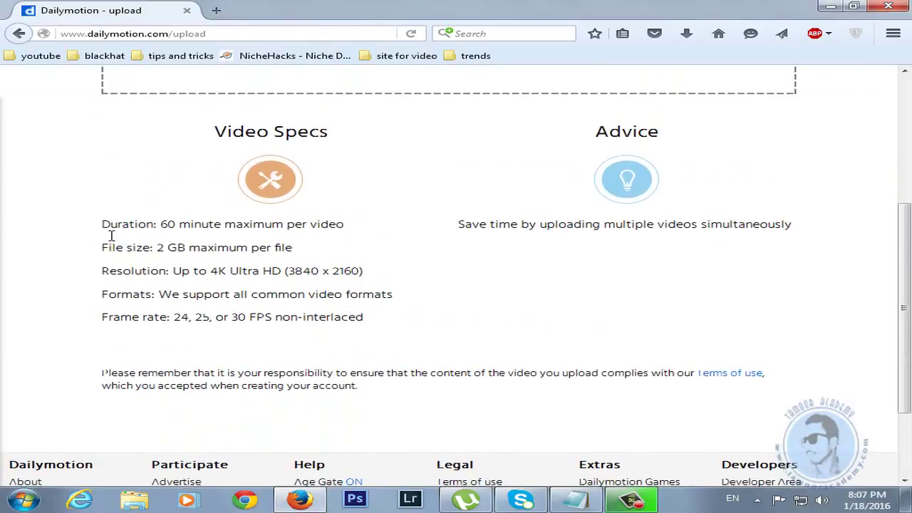
drag(102, 228, 351, 229)
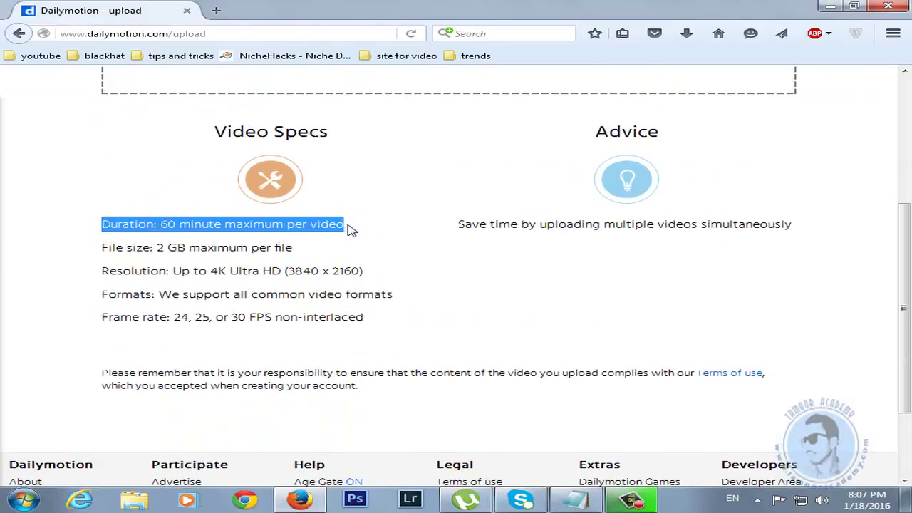
drag(110, 257, 192, 256)
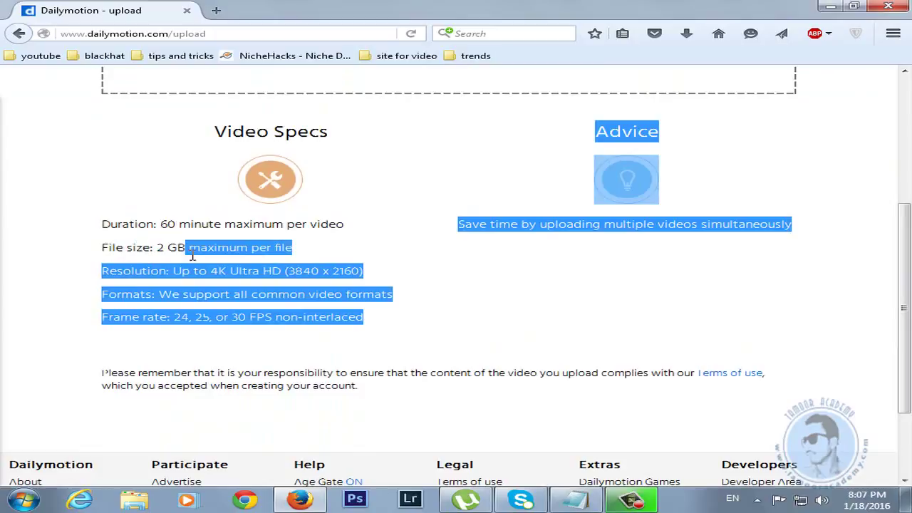
click(122, 271)
drag(134, 276, 143, 280)
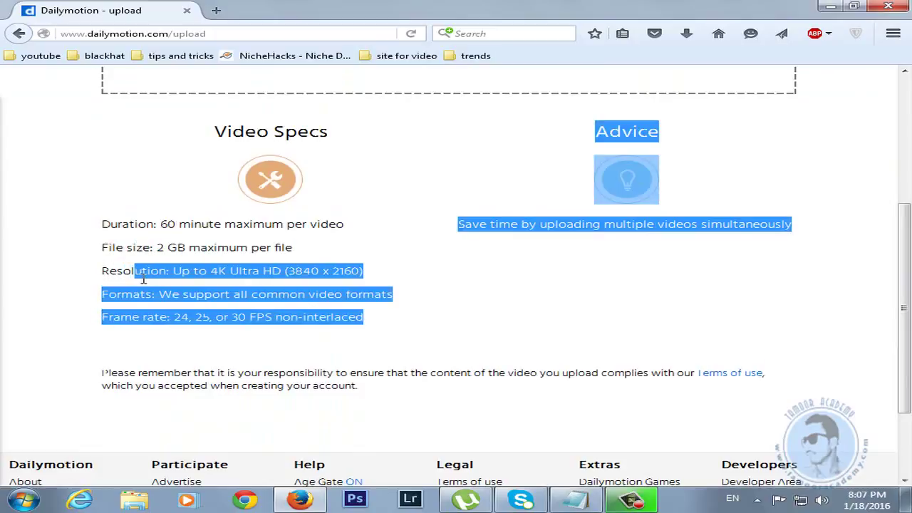
click(254, 282)
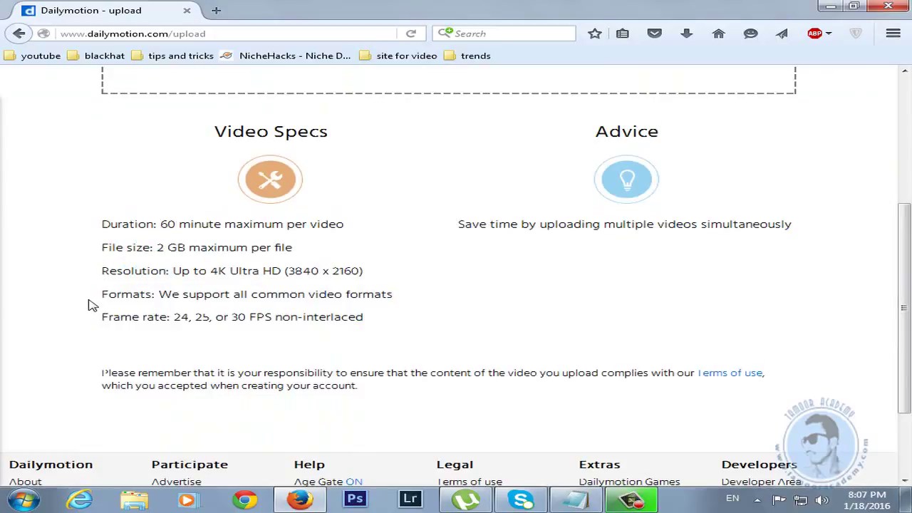
drag(116, 300, 126, 302)
click(98, 319)
scroll(342, 338, up, 3)
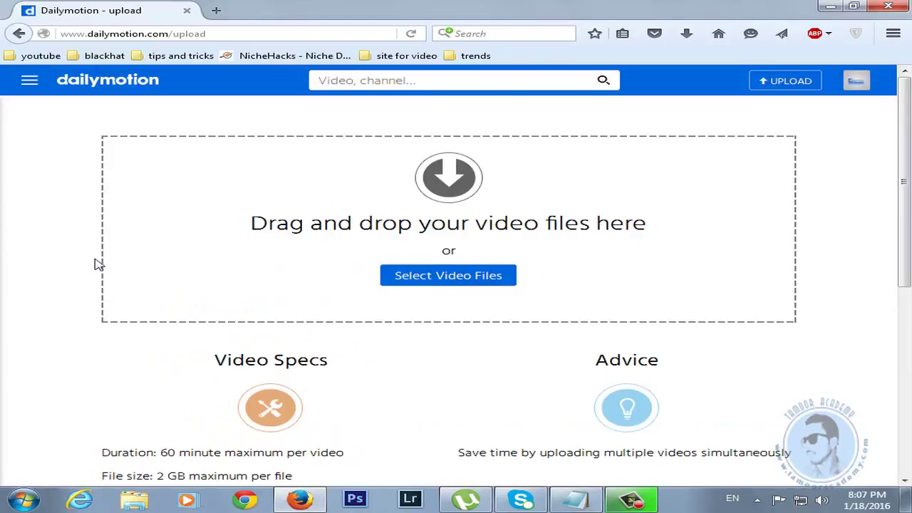
Step: Return to the channel page and open the account's settings overview
click(20, 34)
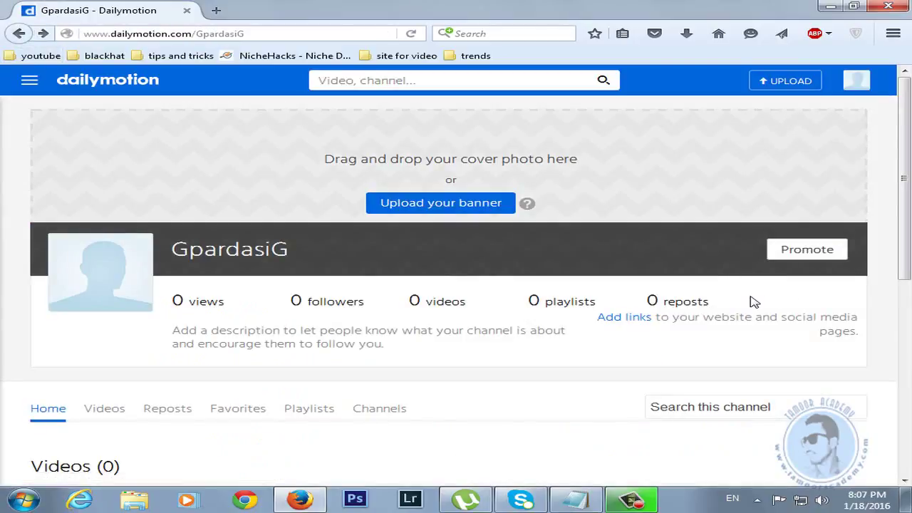
scroll(752, 302, down, 3)
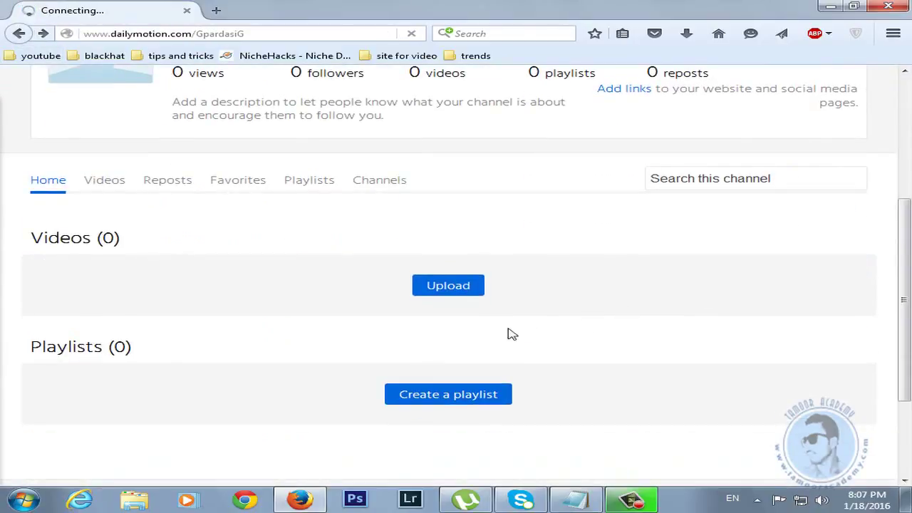
scroll(456, 335, down, 2)
scroll(485, 321, up, 3)
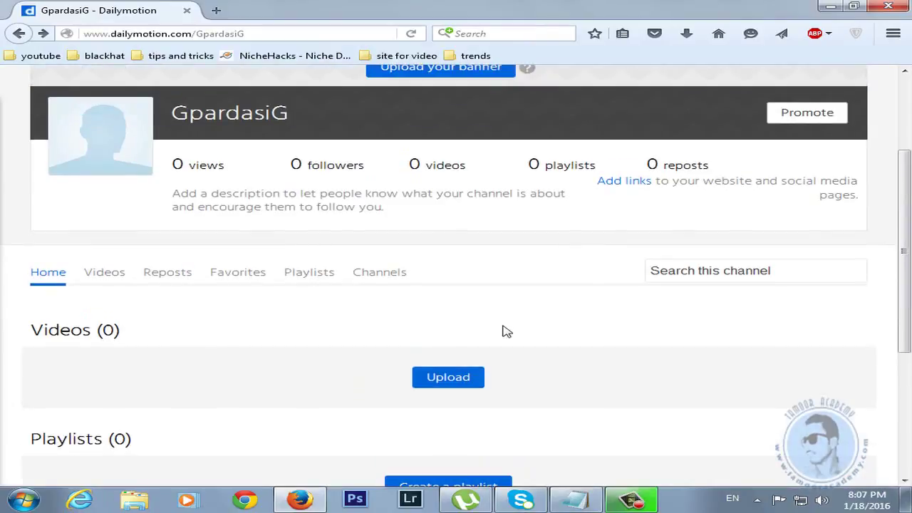
scroll(502, 331, up, 3)
mouse_move(859, 84)
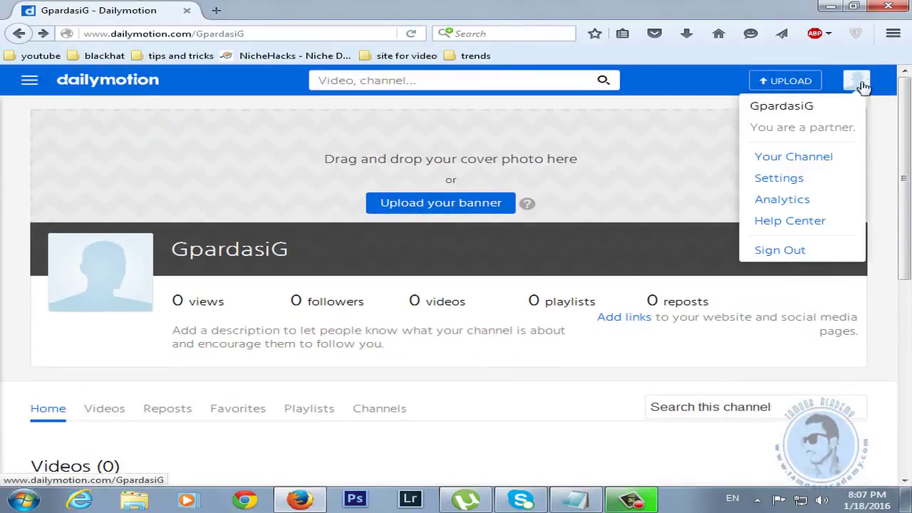
click(790, 180)
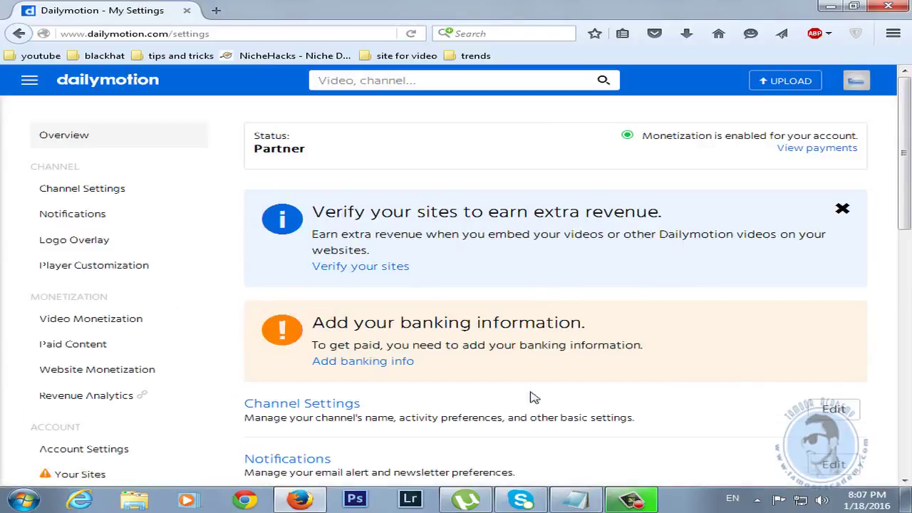
Step: Open the Monetize page from the site footer and choose to get started with monetization
double_click(264, 142)
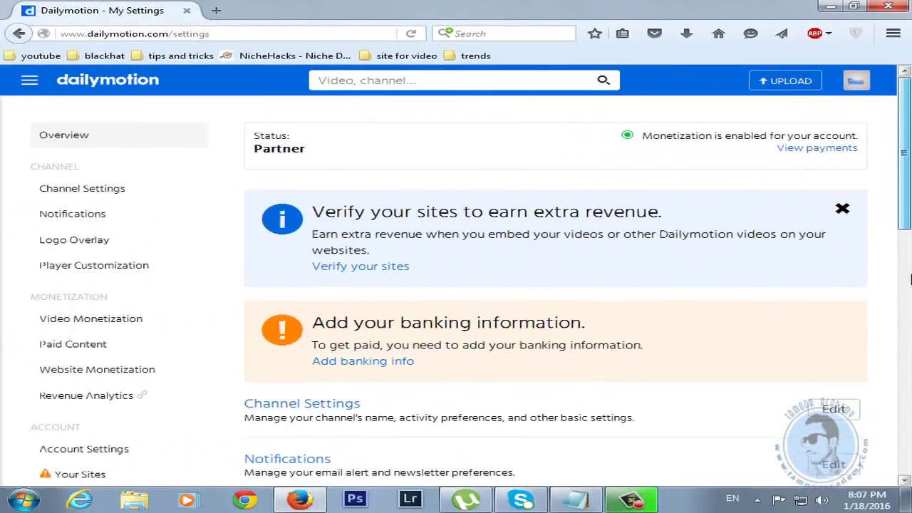
drag(909, 148, 909, 400)
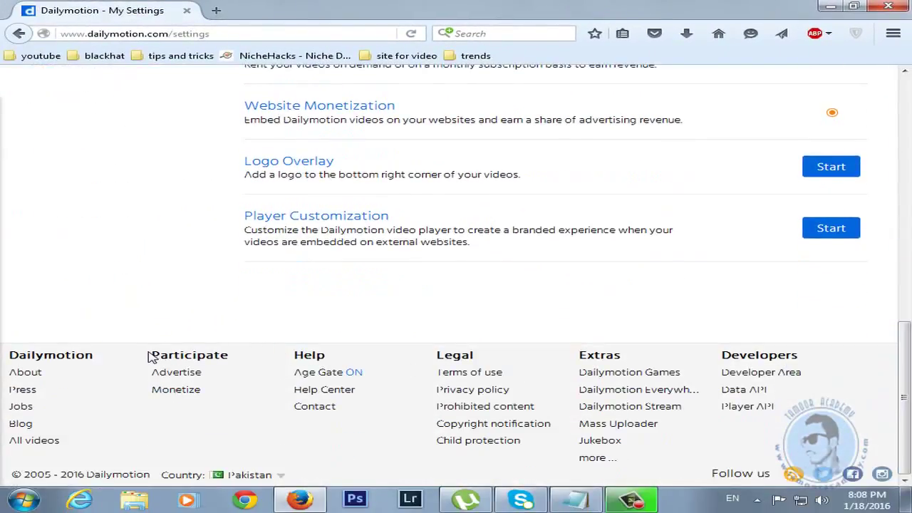
drag(183, 355, 165, 356)
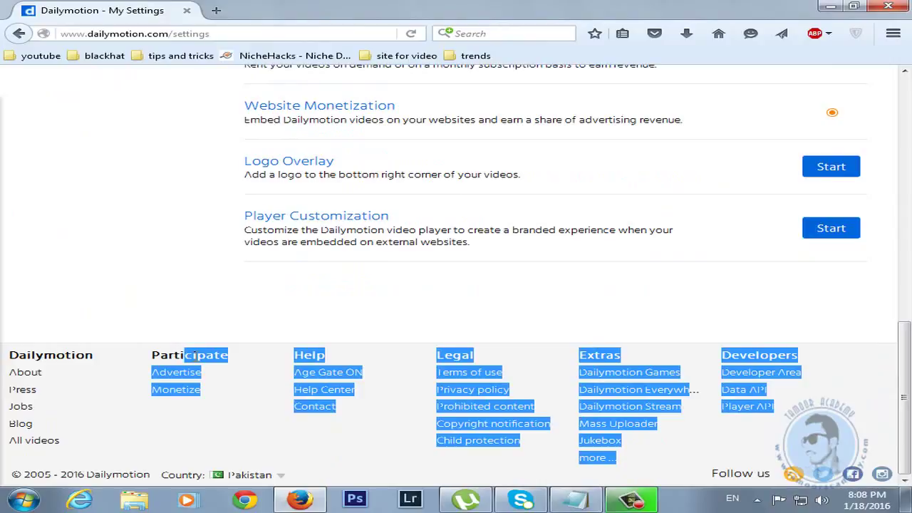
click(146, 374)
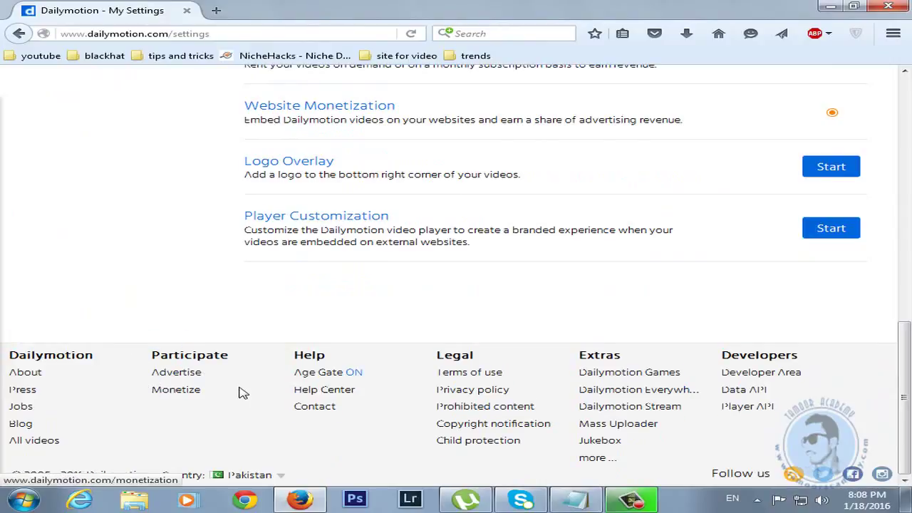
click(177, 396)
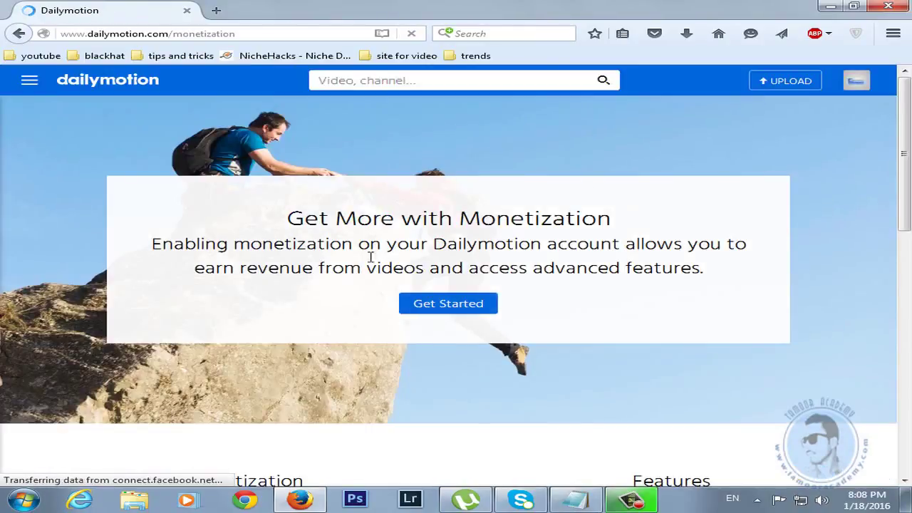
click(455, 307)
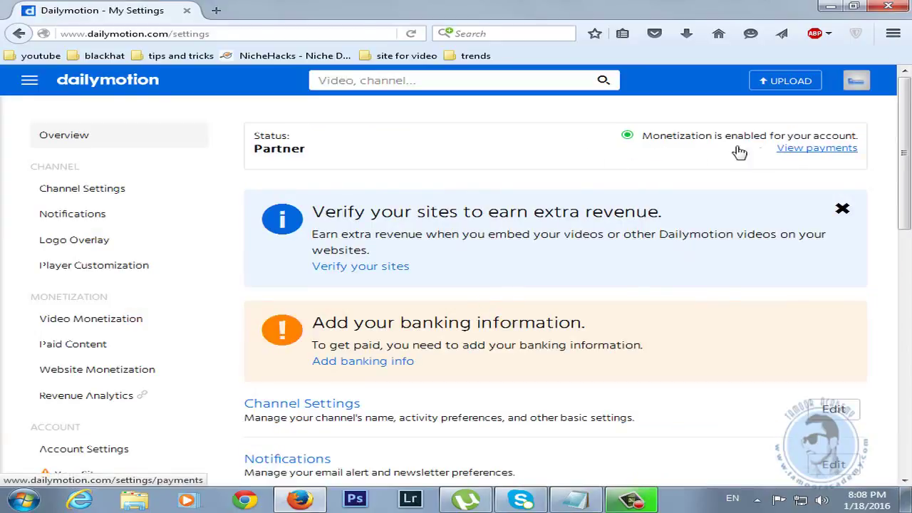
Step: View the account's payments page and return to the settings overview
click(786, 153)
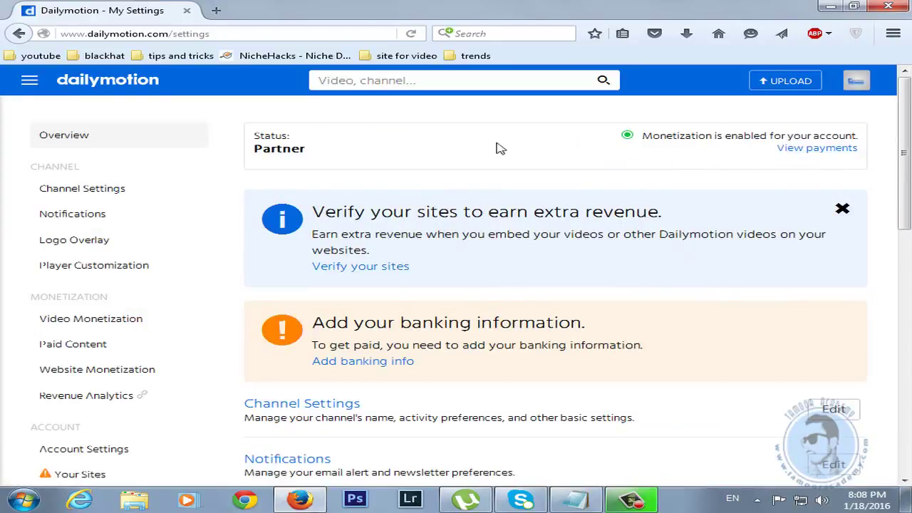
click(818, 151)
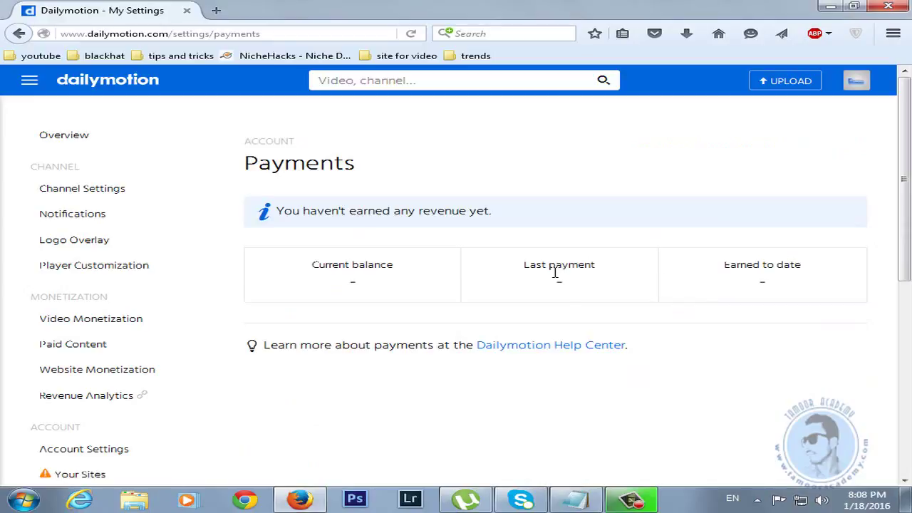
click(18, 34)
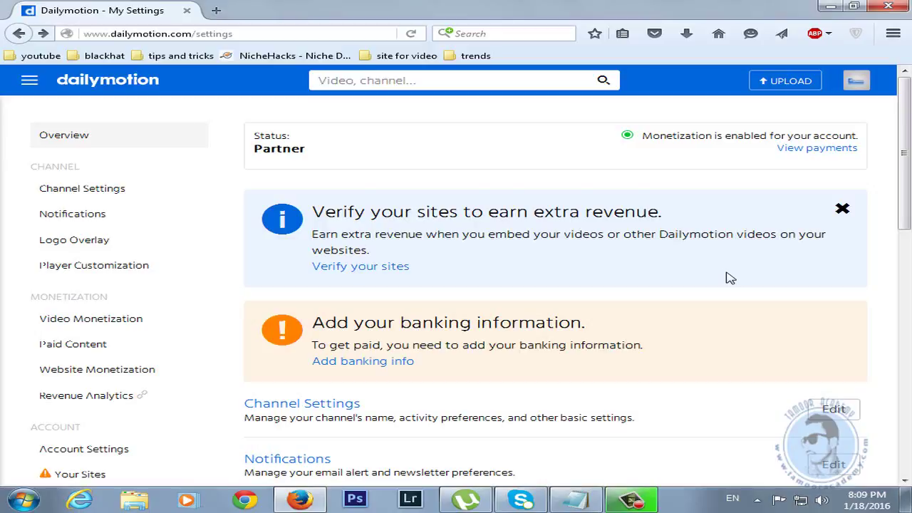
Step: Open the banking information form and examine its personal detail fields and available payment methods
scroll(730, 278, down, 2)
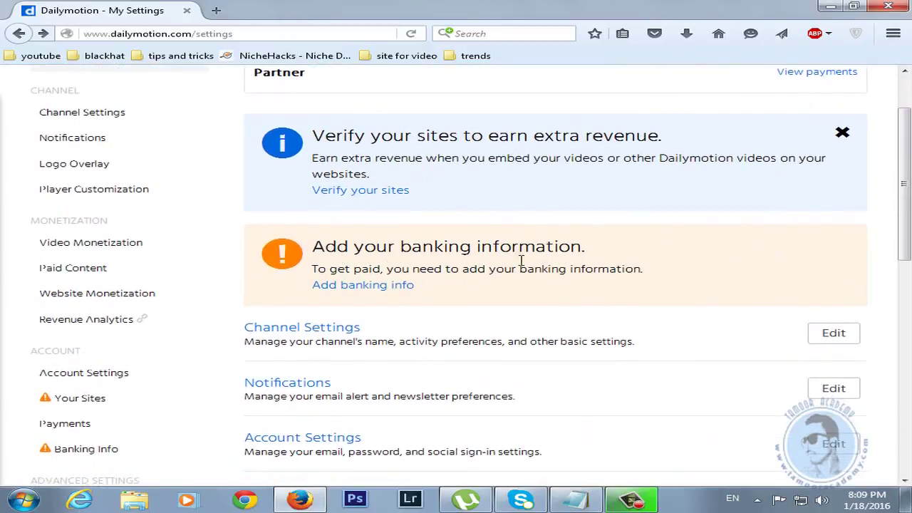
scroll(677, 250, up, 2)
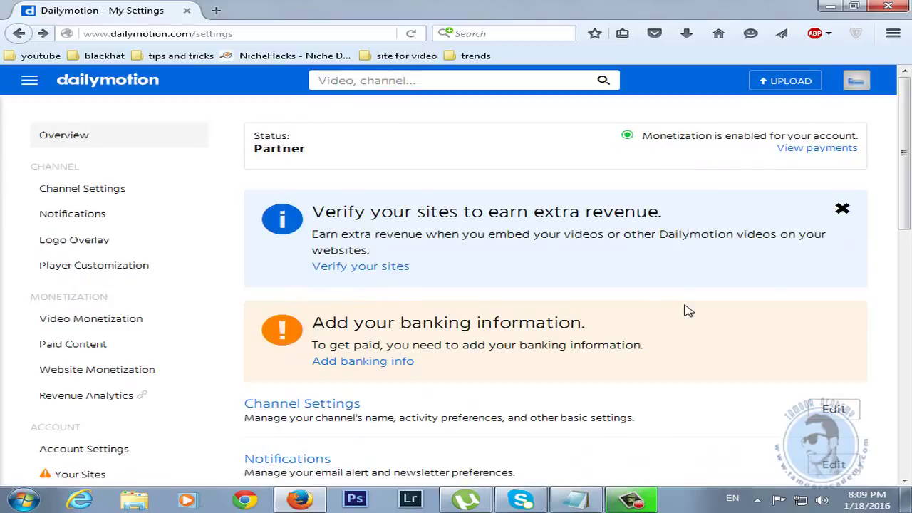
scroll(689, 311, down, 2)
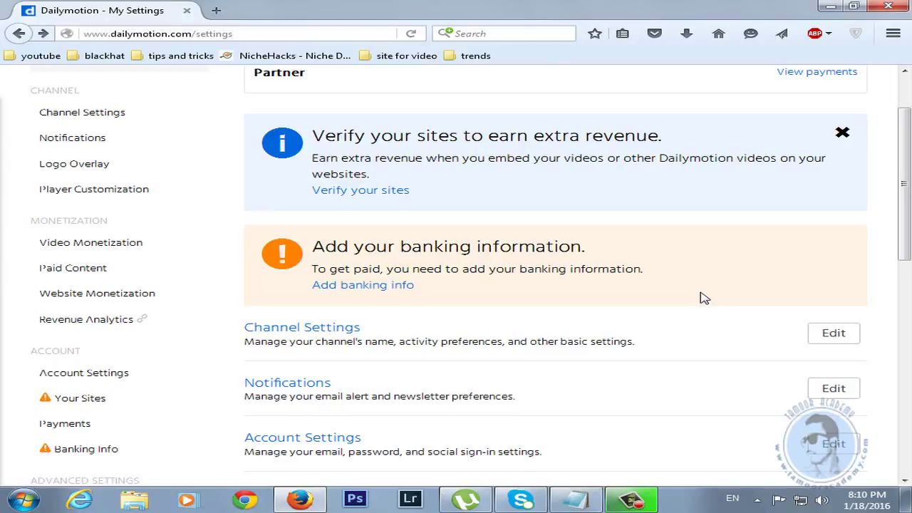
click(376, 291)
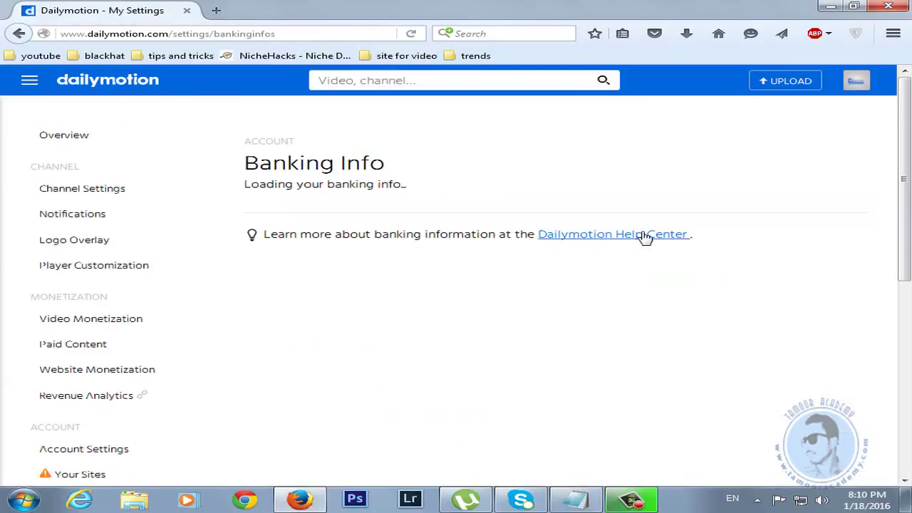
scroll(421, 254, down, 3)
scroll(460, 272, up, 2)
scroll(462, 280, up, 2)
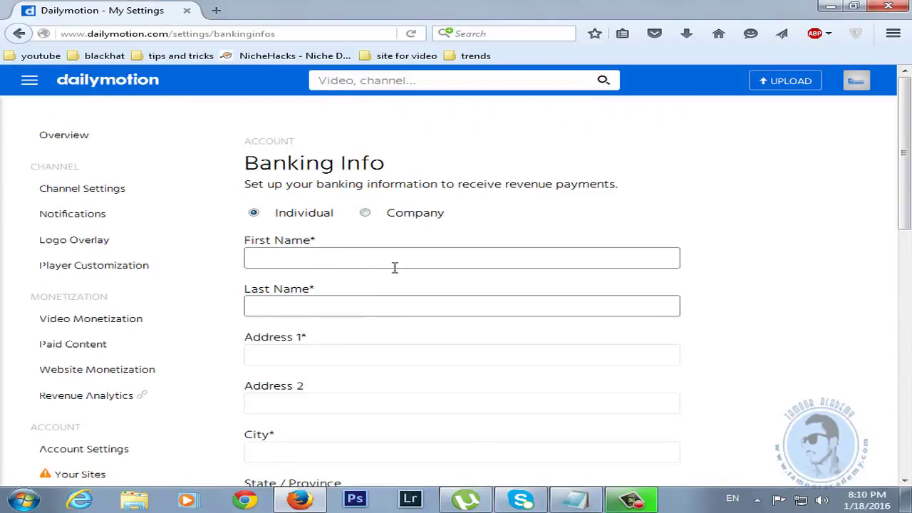
scroll(406, 250, down, 5)
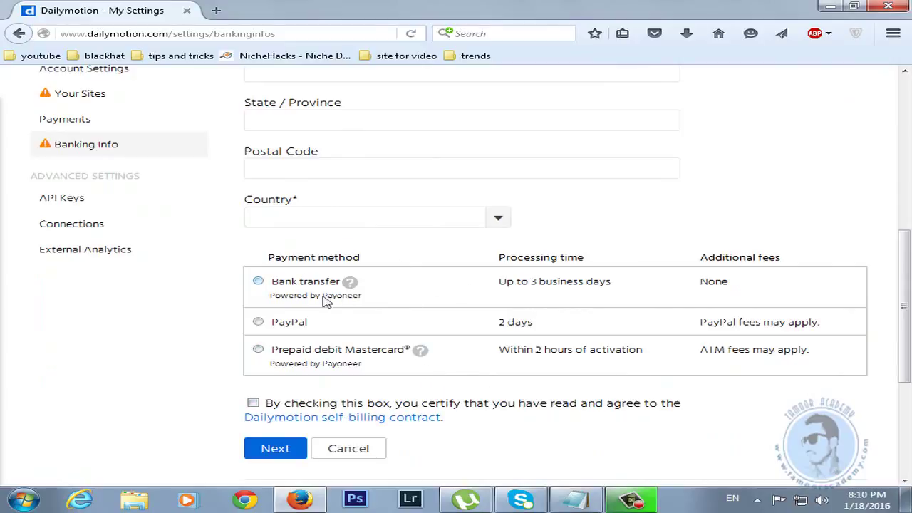
Step: Return to the settings overview and examine the channel, notification and account settings and the partner features
scroll(421, 317, up, 10)
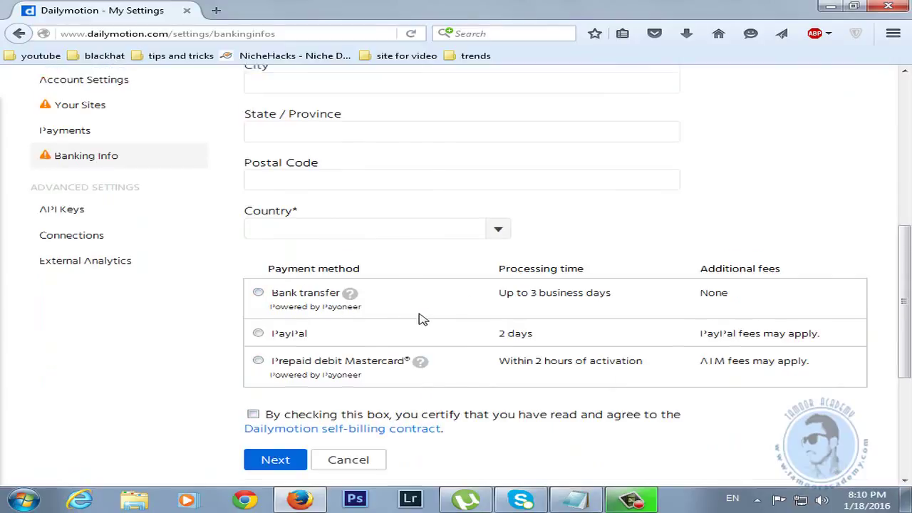
click(17, 33)
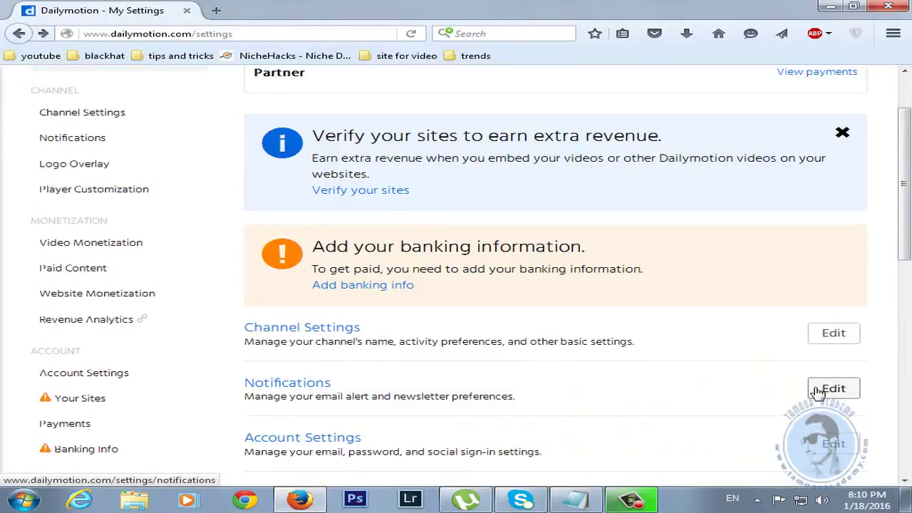
scroll(499, 313, down, 2)
click(325, 251)
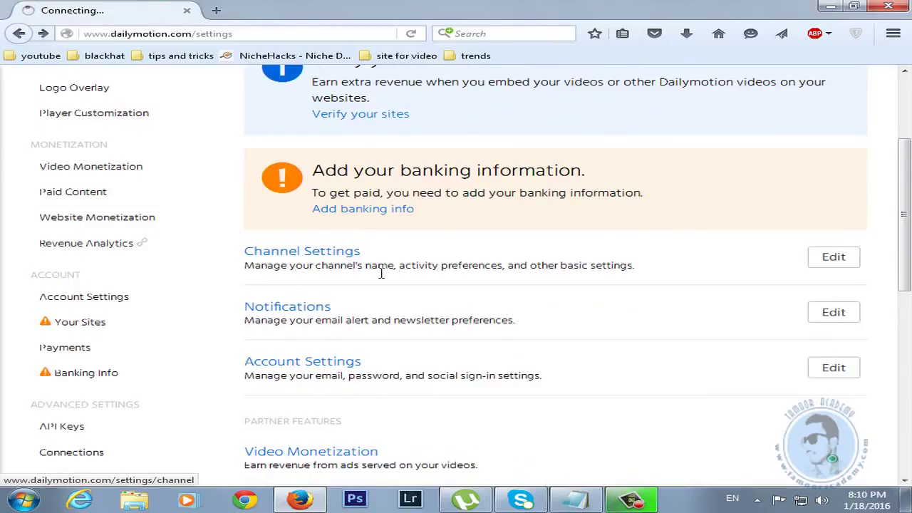
scroll(498, 330, down, 2)
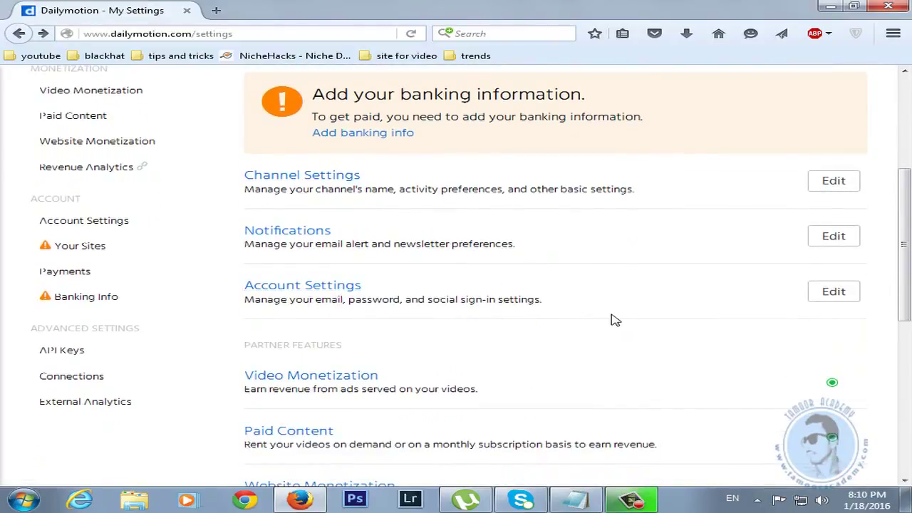
scroll(613, 320, down, 2)
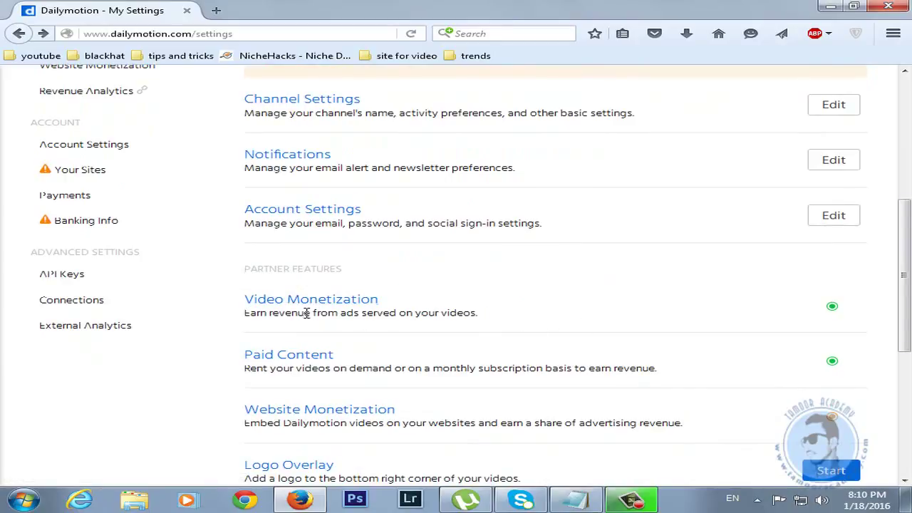
scroll(634, 367, down, 2)
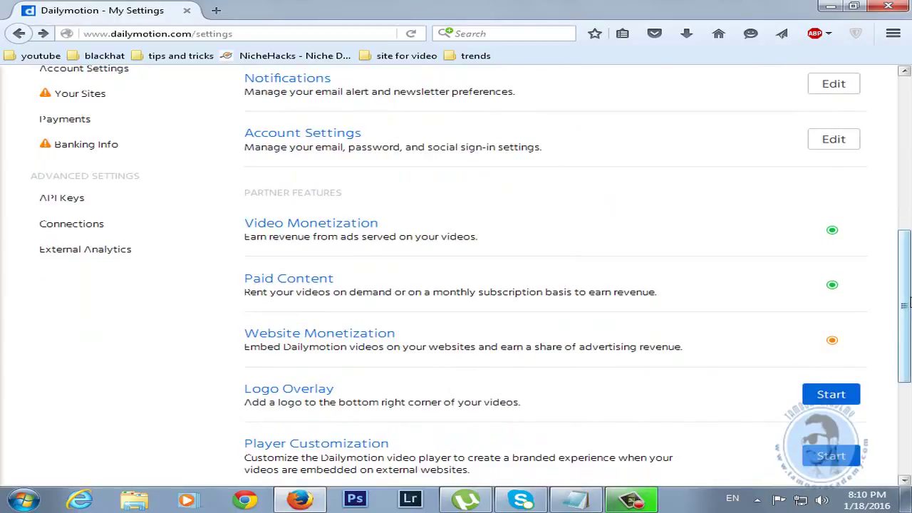
drag(902, 307, 905, 337)
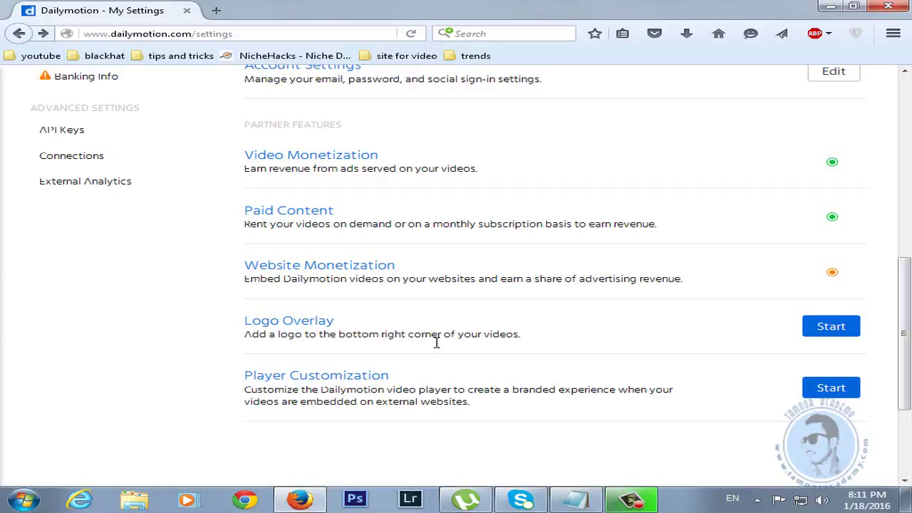
drag(903, 328, 905, 288)
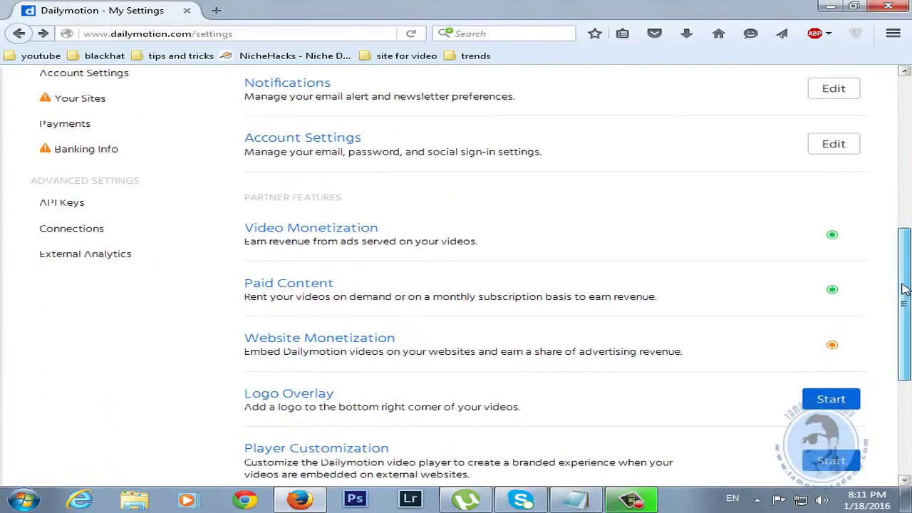
drag(905, 293, 904, 298)
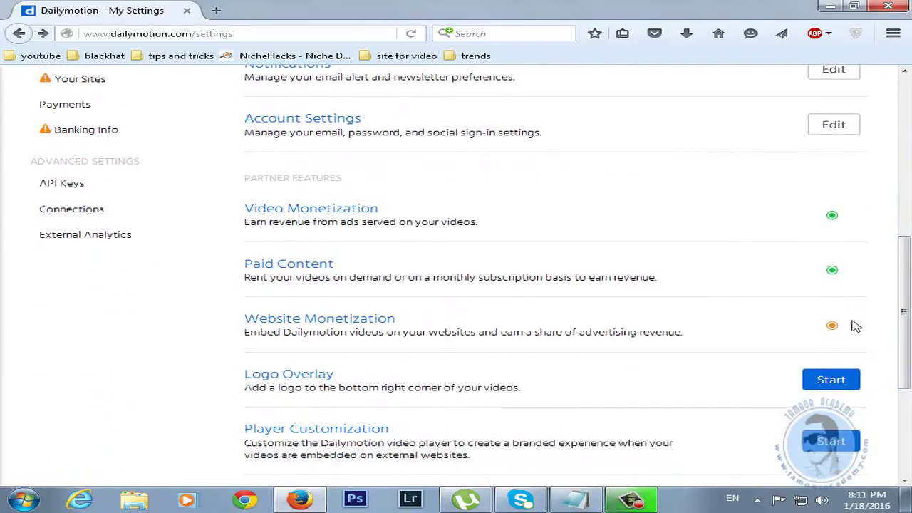
Step: Start the Logo Overlay feature and look at the file chooser for uploading a PNG logo
click(841, 382)
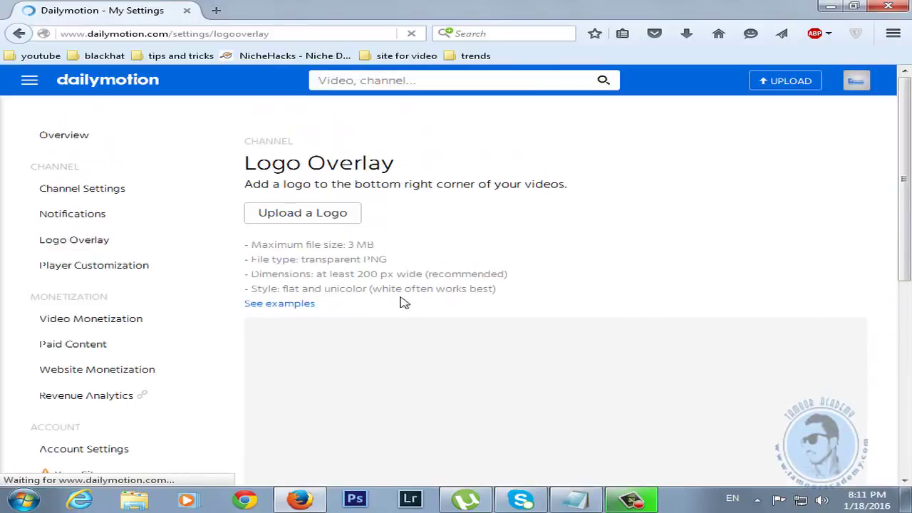
click(325, 215)
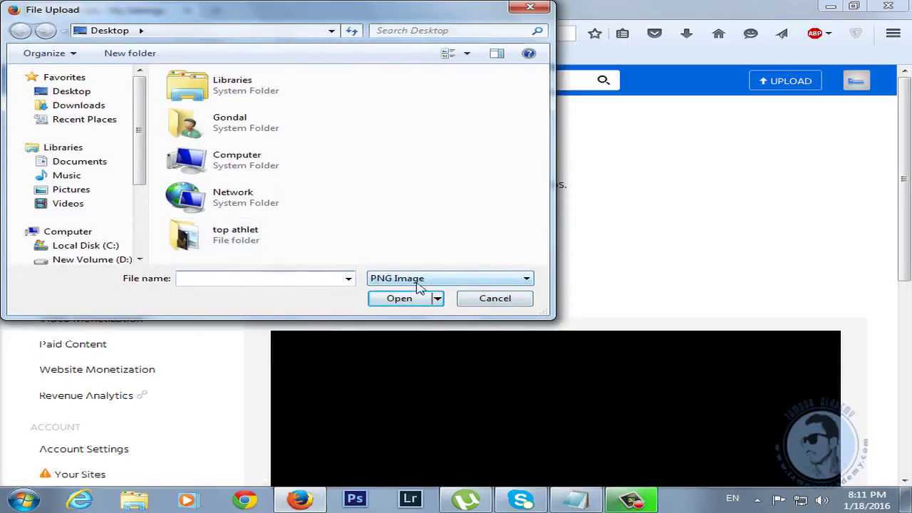
click(502, 303)
Step: Replay the sample video from near its start and pause it to examine the logo overlay preview
scroll(806, 327, down, 3)
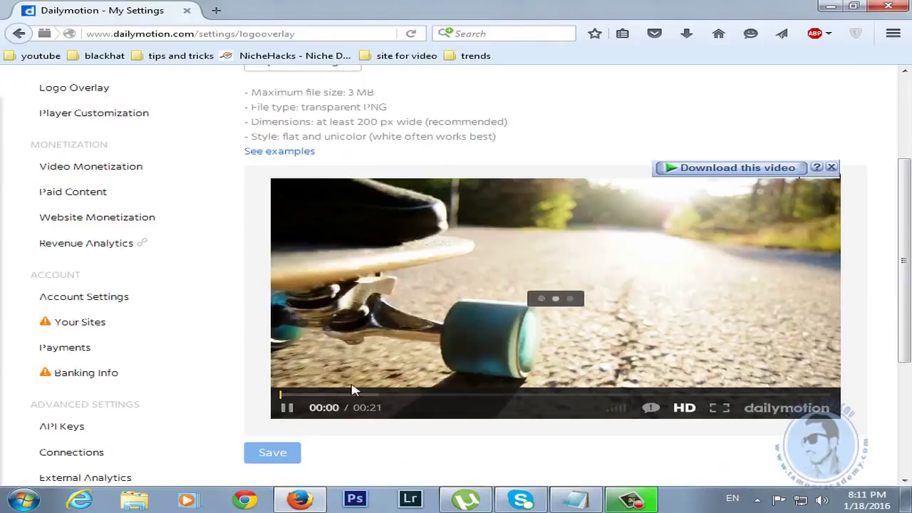
click(287, 409)
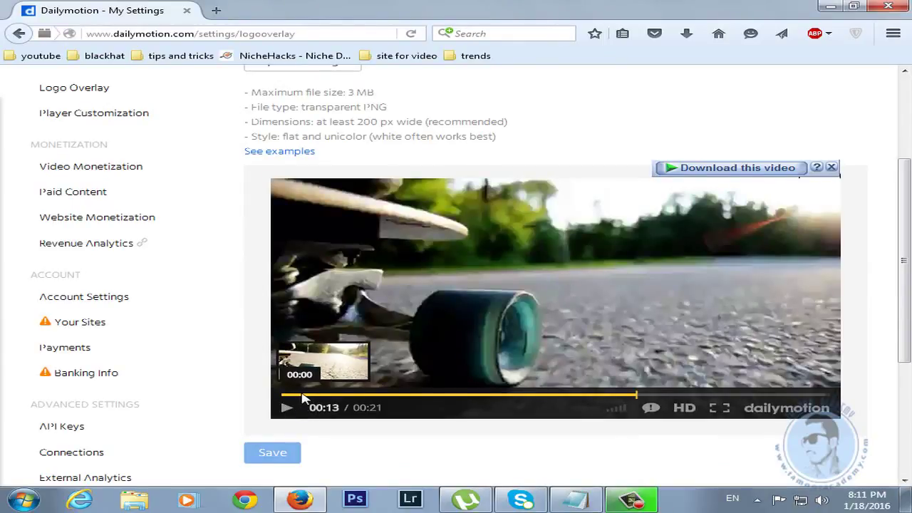
click(299, 396)
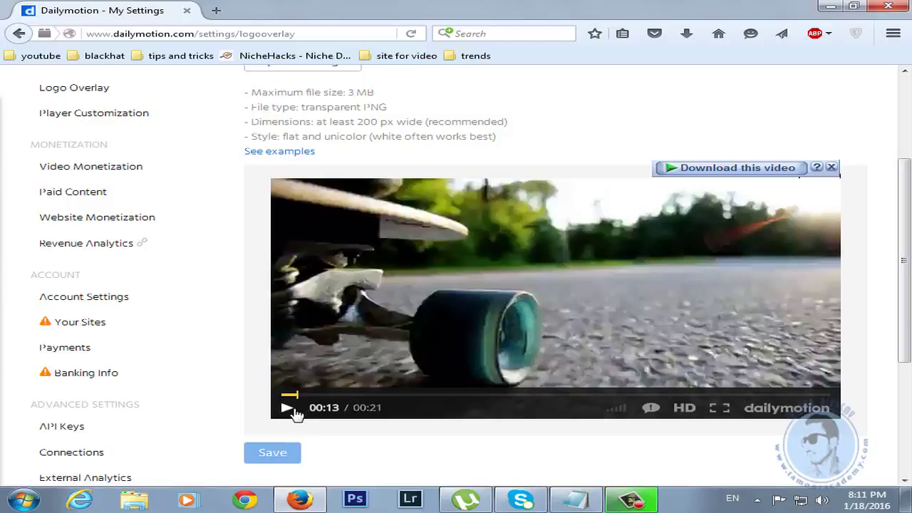
click(288, 410)
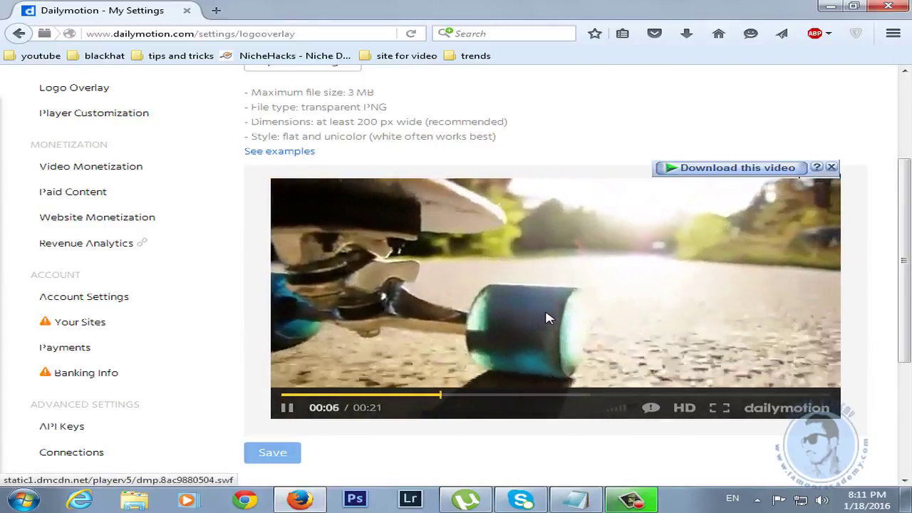
click(298, 410)
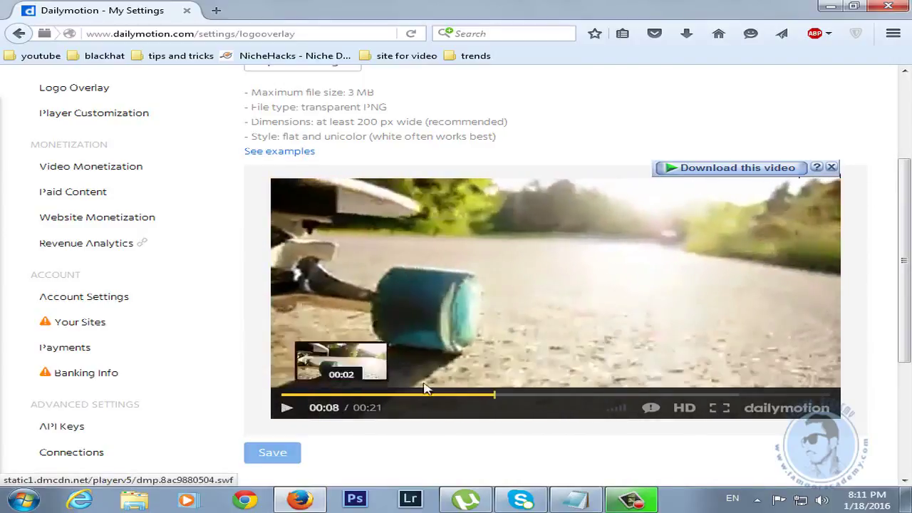
scroll(756, 349, up, 4)
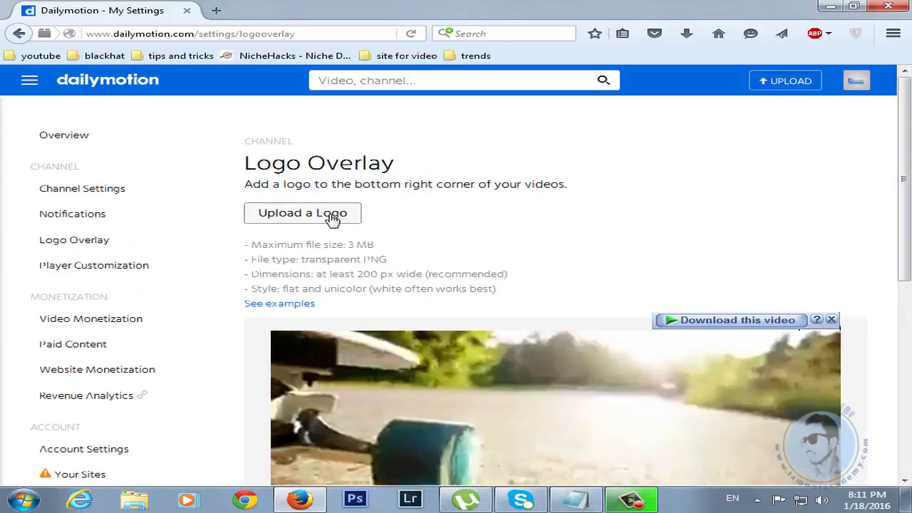
scroll(427, 335, down, 3)
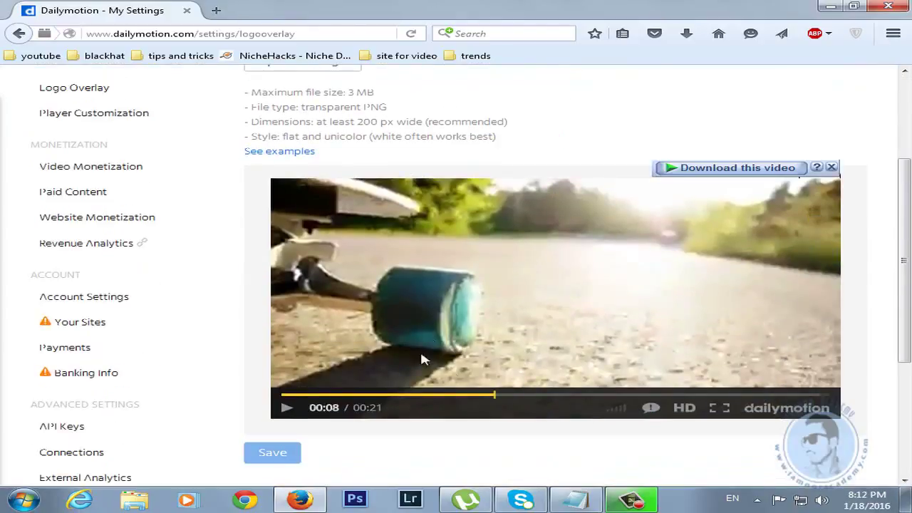
Step: Upload the logo1 image from the work folder inside folder d on New Volume (F:) as the logo overlay
scroll(442, 328, up, 5)
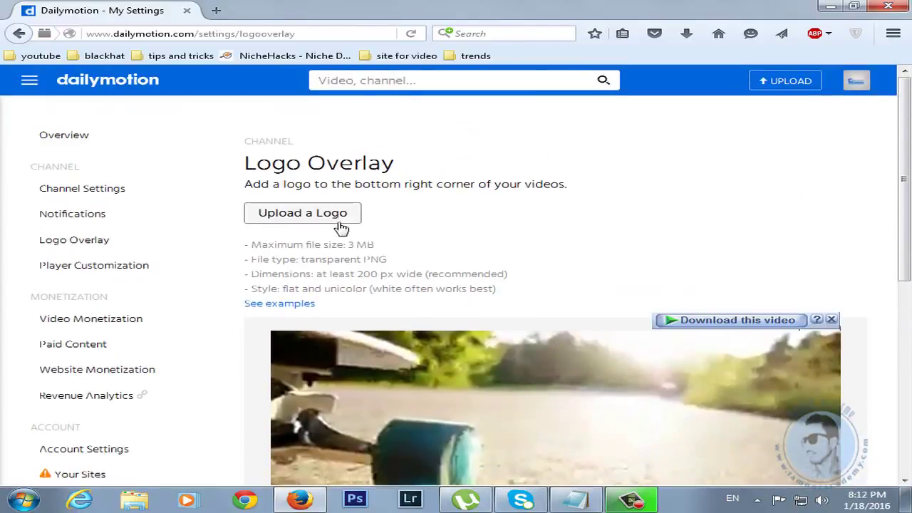
click(338, 220)
double_click(242, 171)
scroll(243, 171, down, 5)
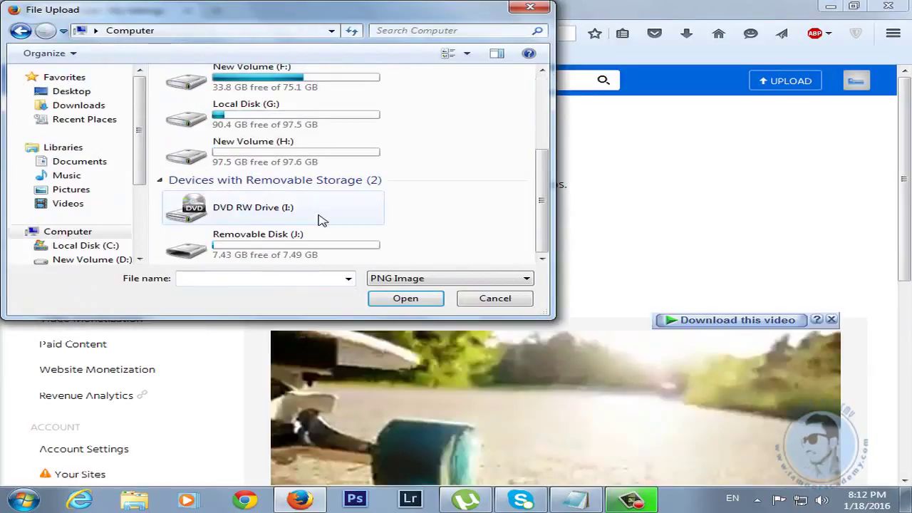
scroll(274, 134, up, 2)
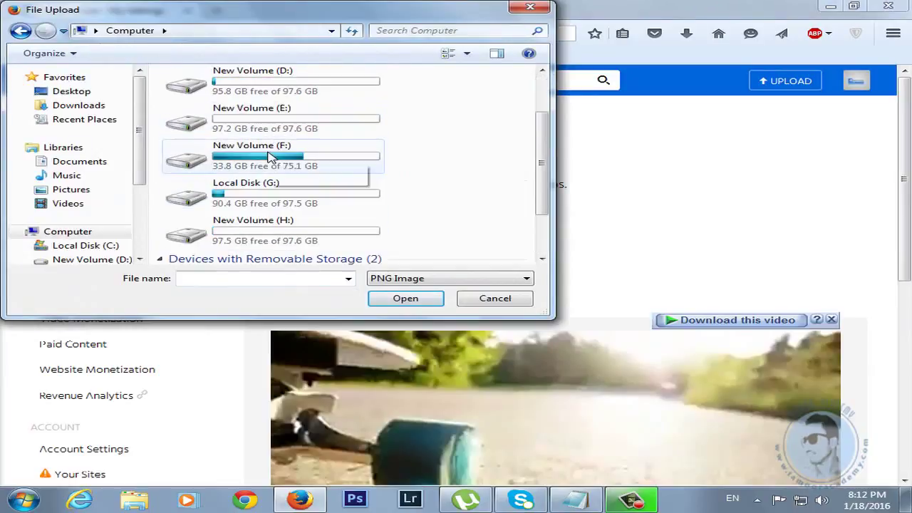
click(253, 161)
double_click(253, 161)
double_click(223, 120)
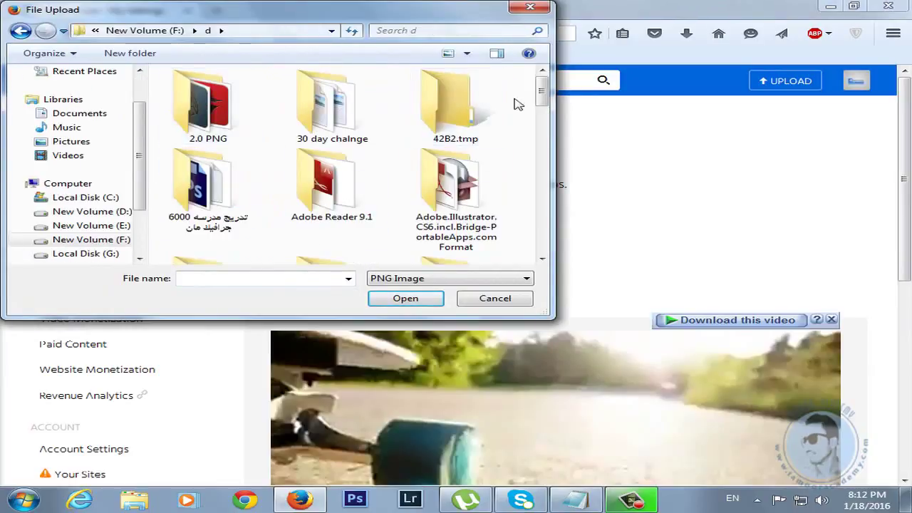
drag(542, 100, 543, 251)
double_click(456, 121)
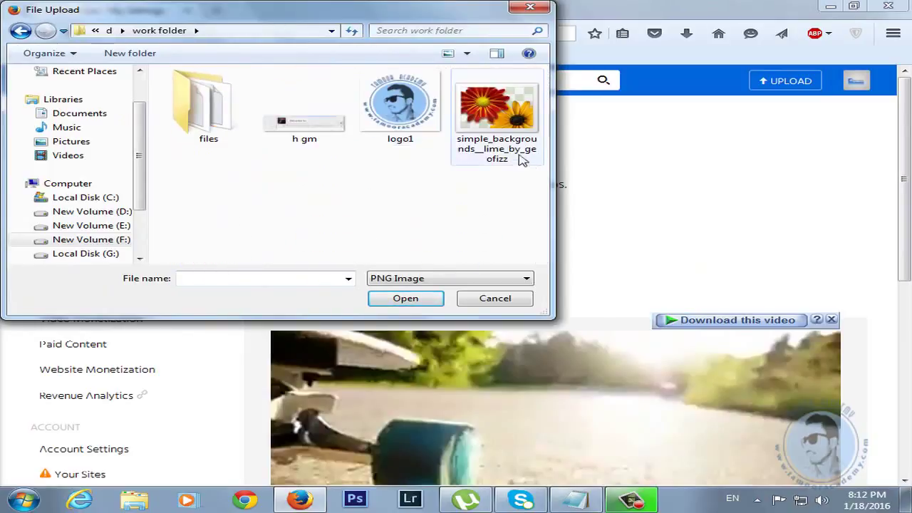
click(401, 107)
click(391, 298)
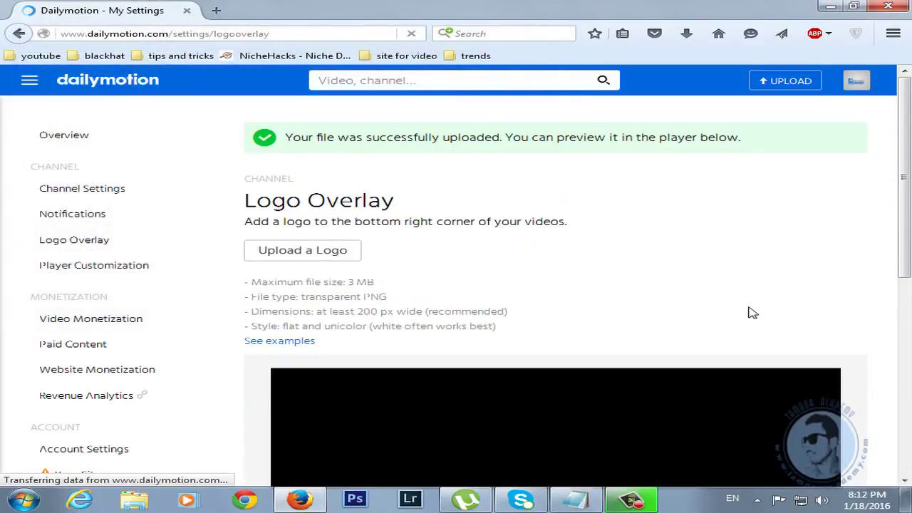
Step: Check the uploaded logo in the sample video preview and save the logo overlay
scroll(748, 307, down, 4)
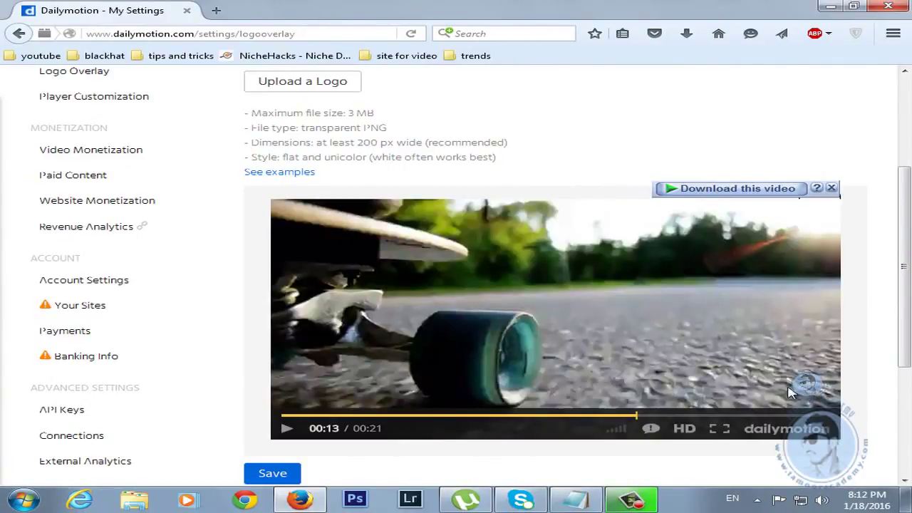
scroll(428, 403, down, 3)
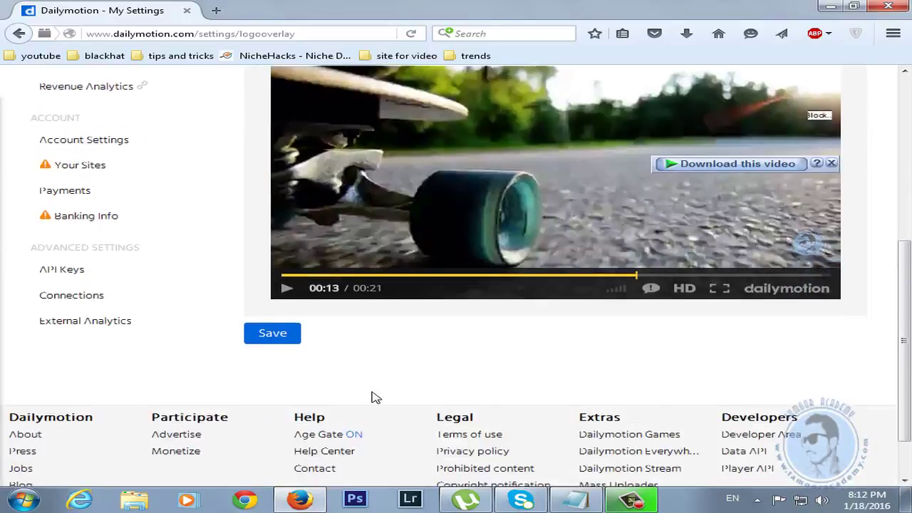
click(274, 278)
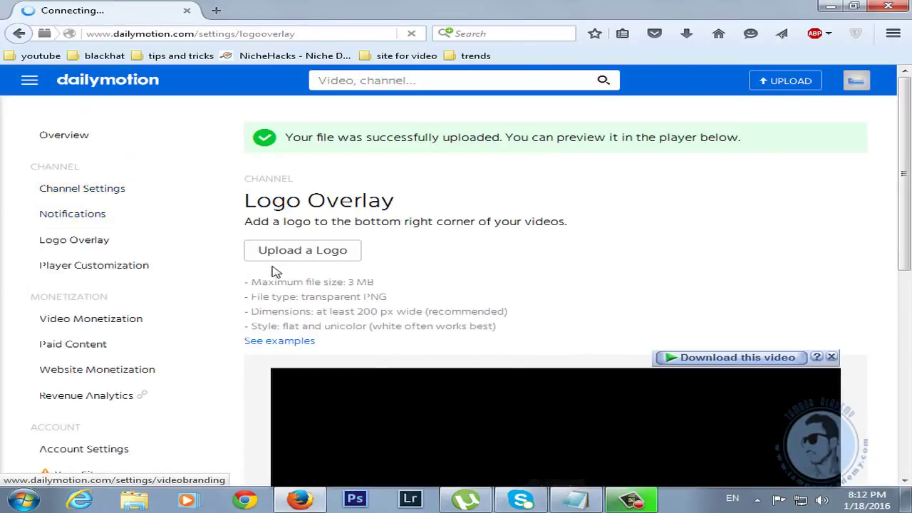
Step: Return to the settings overview and review the remaining partner features
click(27, 41)
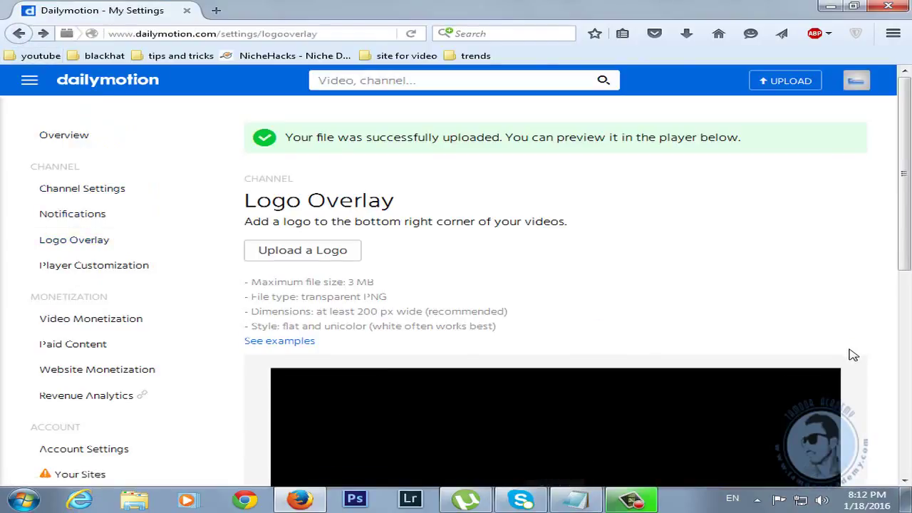
click(19, 34)
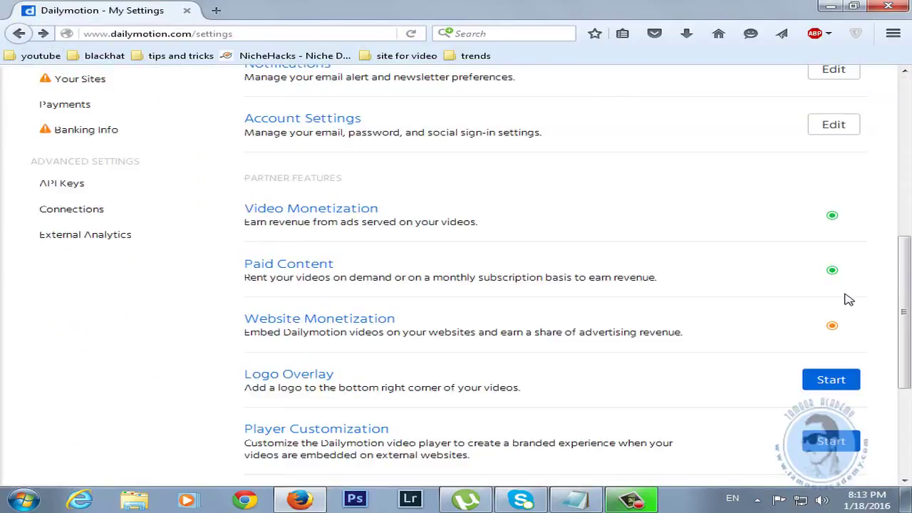
scroll(847, 301, down, 4)
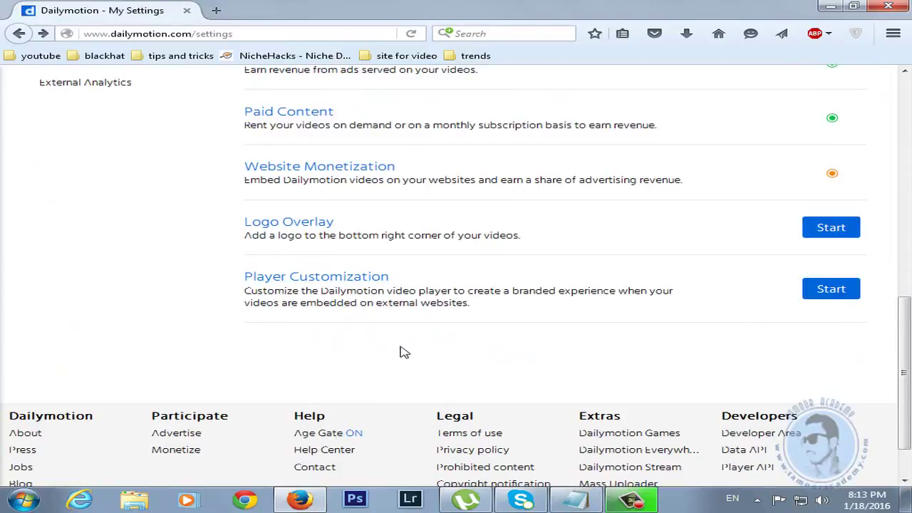
scroll(403, 352, up, 8)
scroll(401, 266, down, 10)
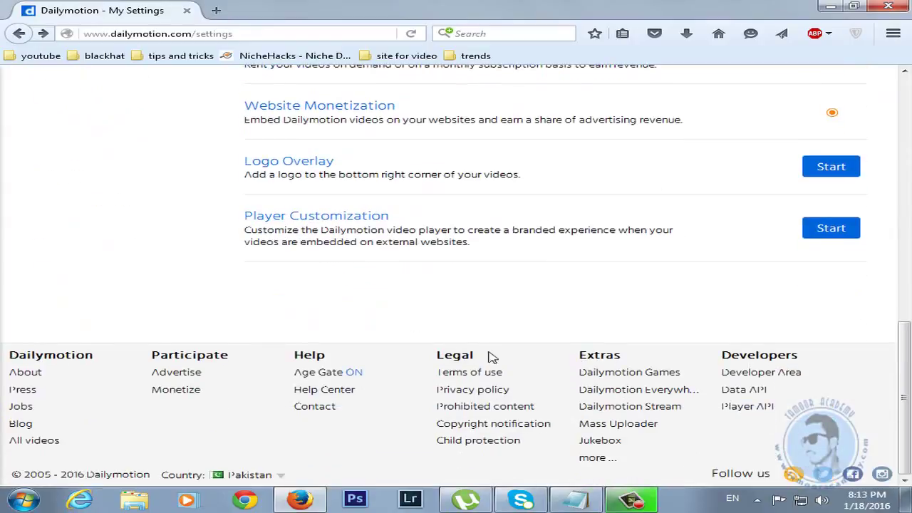
Step: Start Player Customization and examine its accent color, display and advanced embedding options
click(857, 228)
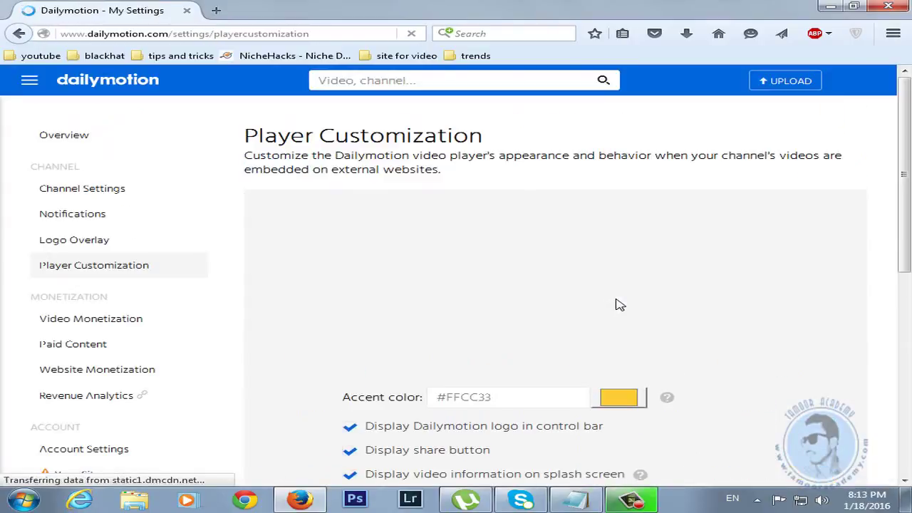
scroll(617, 305, down, 2)
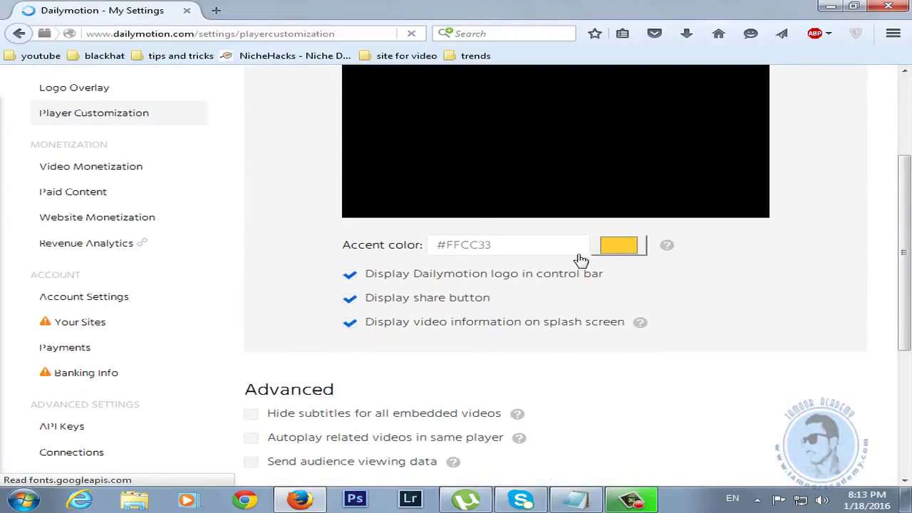
scroll(583, 264, up, 1)
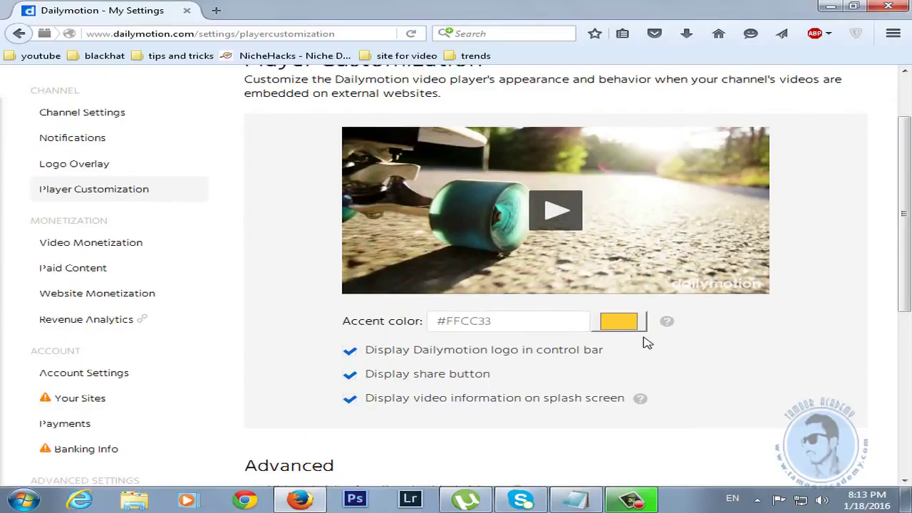
scroll(479, 305, down, 1)
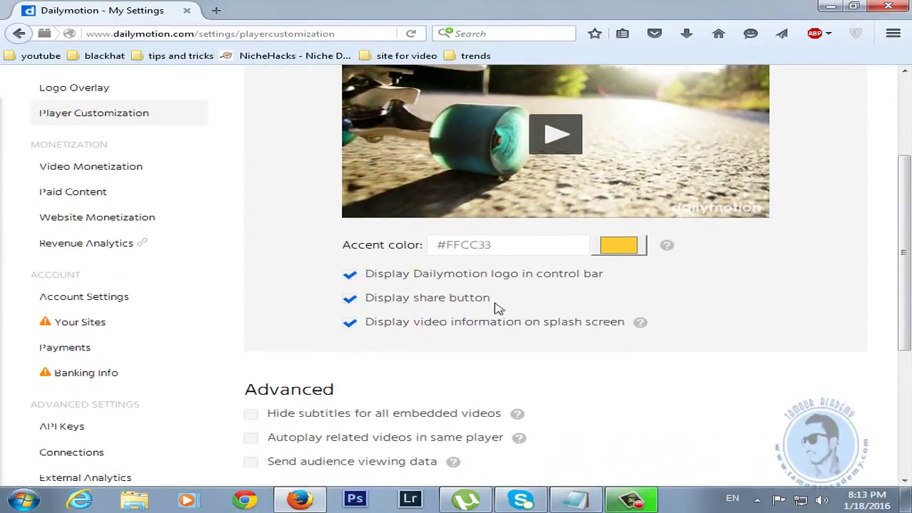
Step: Turn the share button and splash-screen video information options off and back on in the player display settings
click(350, 324)
click(350, 301)
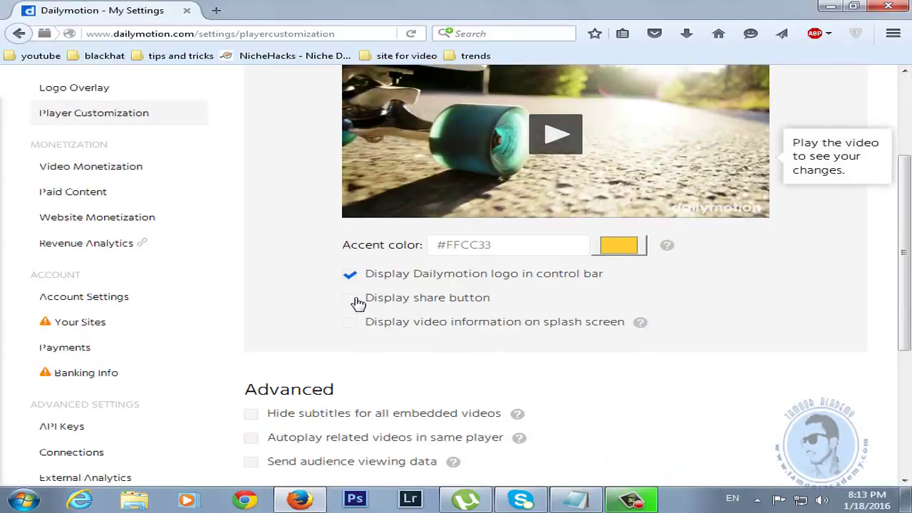
click(352, 300)
click(351, 324)
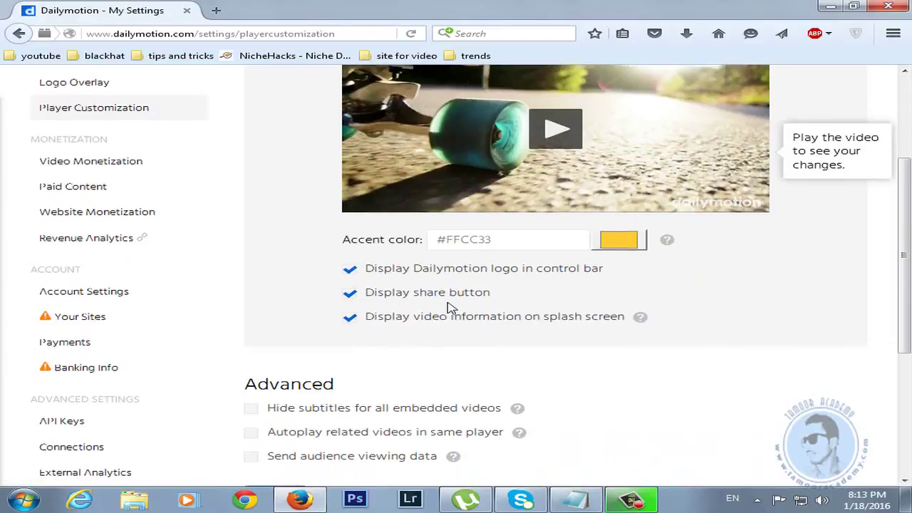
Step: Examine the advanced player options for hiding subtitles on embedded videos and autoplaying related videos in the same player
scroll(421, 305, down, 3)
scroll(316, 325, up, 1)
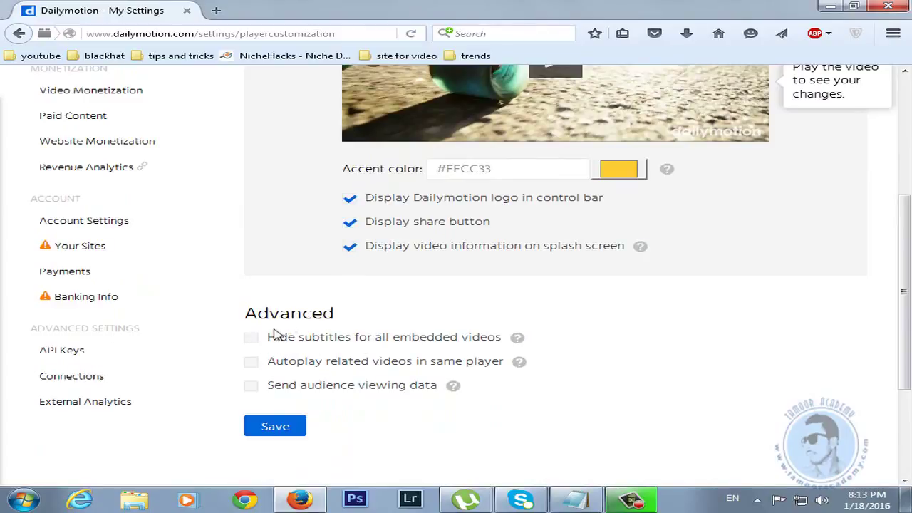
click(253, 339)
click(253, 363)
scroll(631, 231, up, 2)
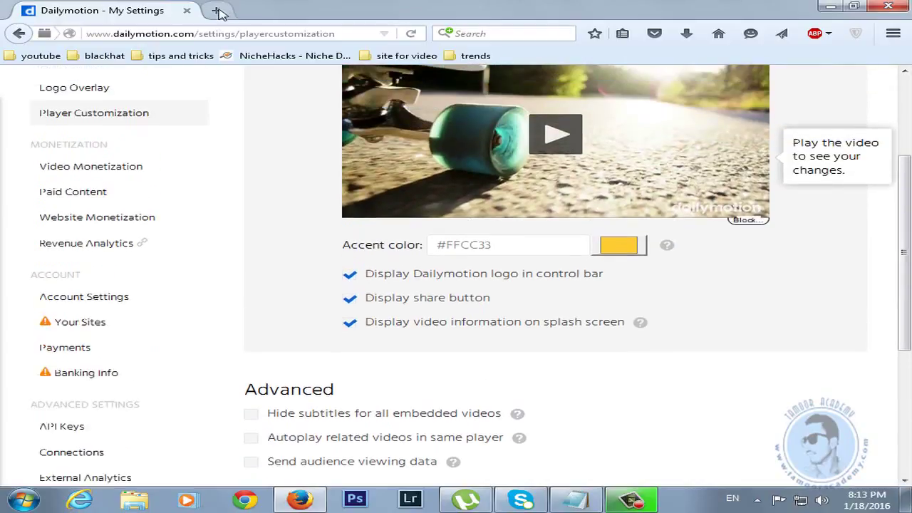
Step: Open YouTube in a new tab, start the Roman Reigns vs Brock Lesnar video and pause it to inspect the Autoplay option
click(216, 10)
text(you)
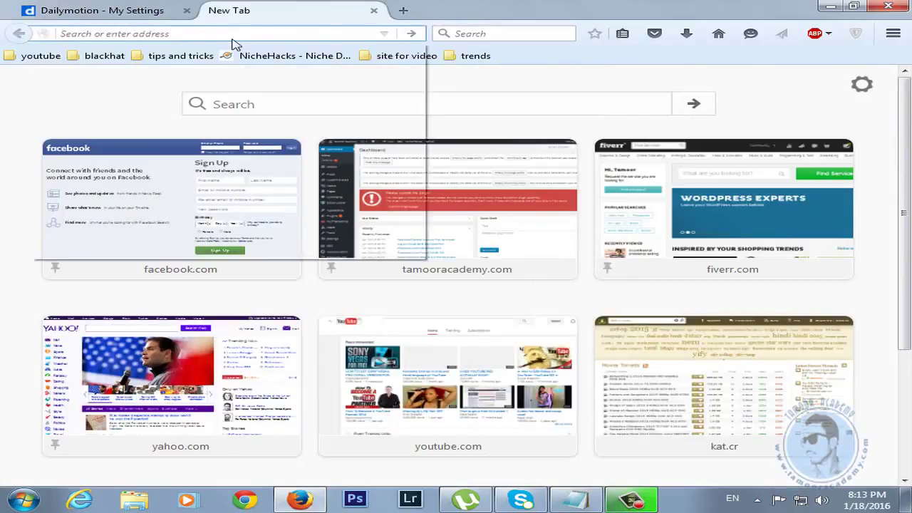
key(Return)
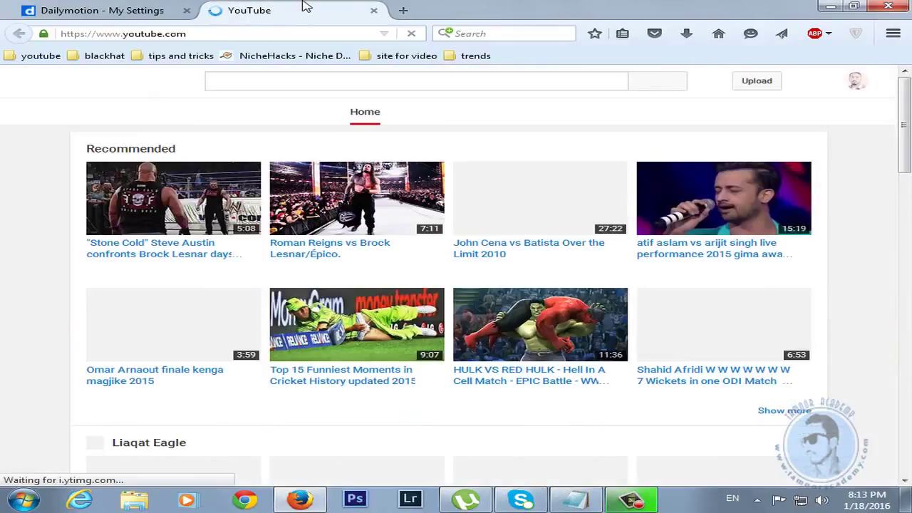
click(335, 246)
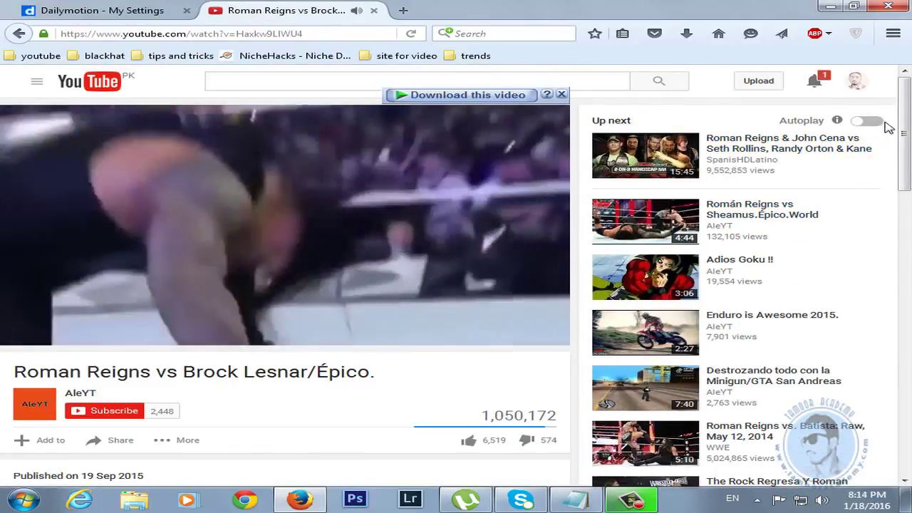
click(30, 333)
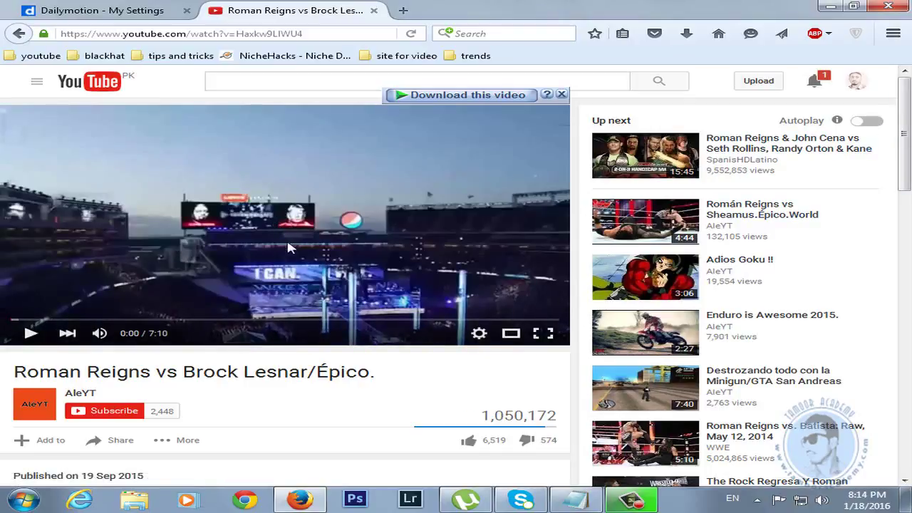
Step: Close the YouTube tab and review the remaining advanced options on the Dailymotion Player Customization page
click(102, 10)
click(373, 10)
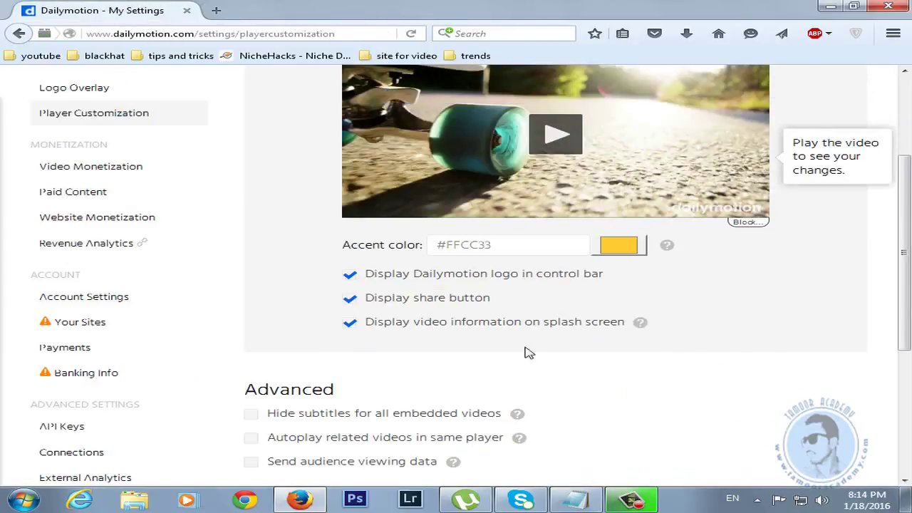
scroll(285, 414, down, 2)
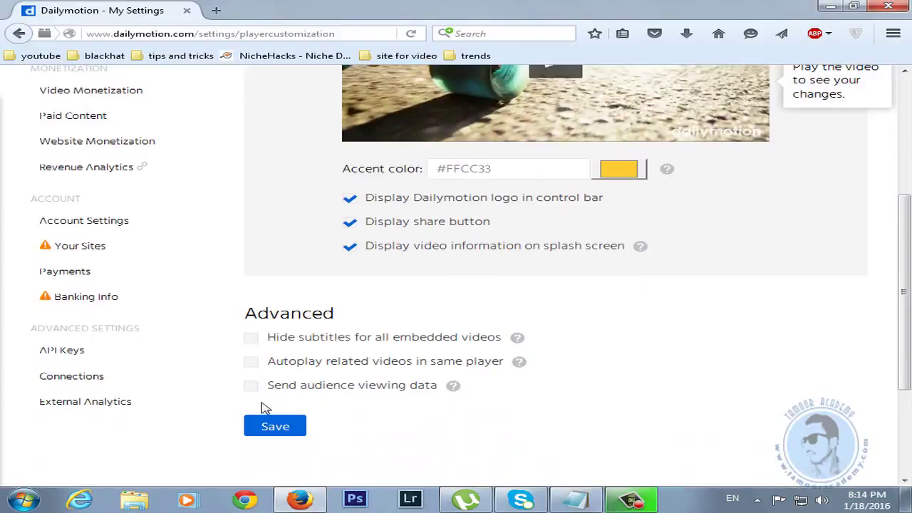
scroll(284, 397, up, 4)
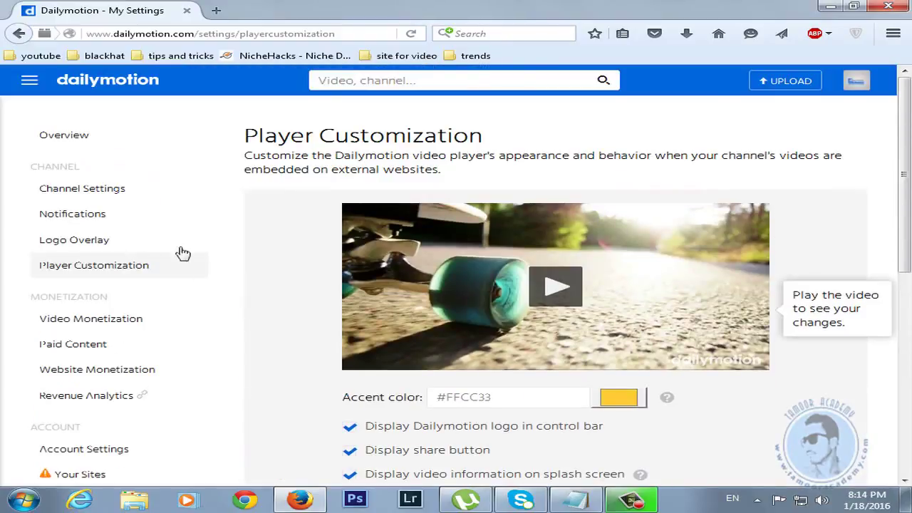
Step: Return to the settings overview and review its partner features and the monetization sections
click(64, 134)
scroll(886, 349, down, 10)
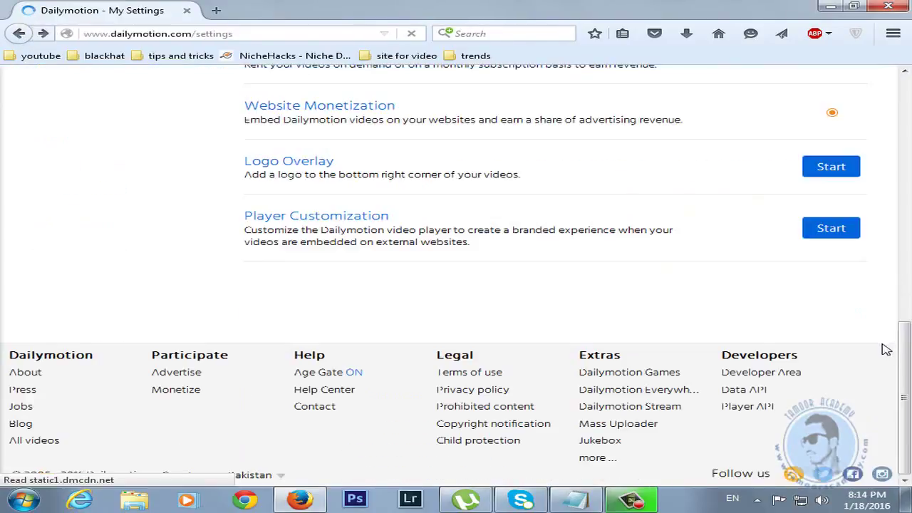
scroll(866, 355, up, 4)
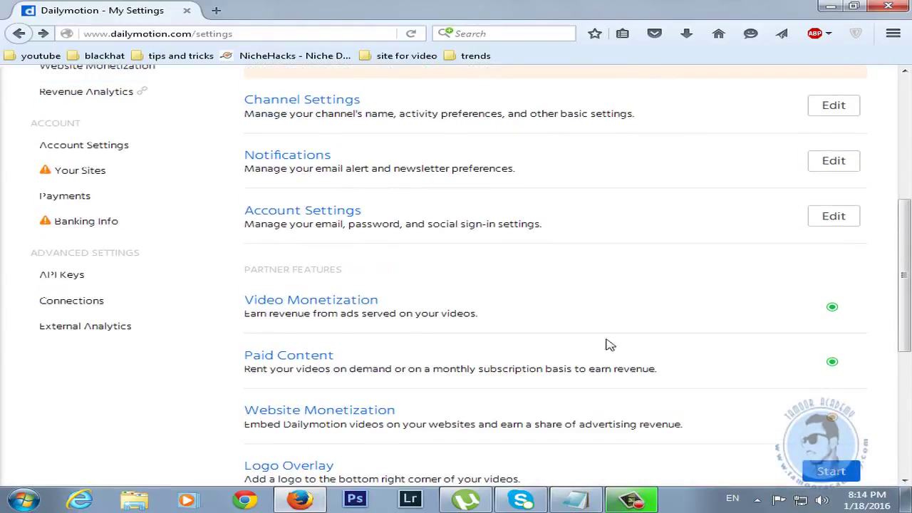
scroll(695, 316, up, 4)
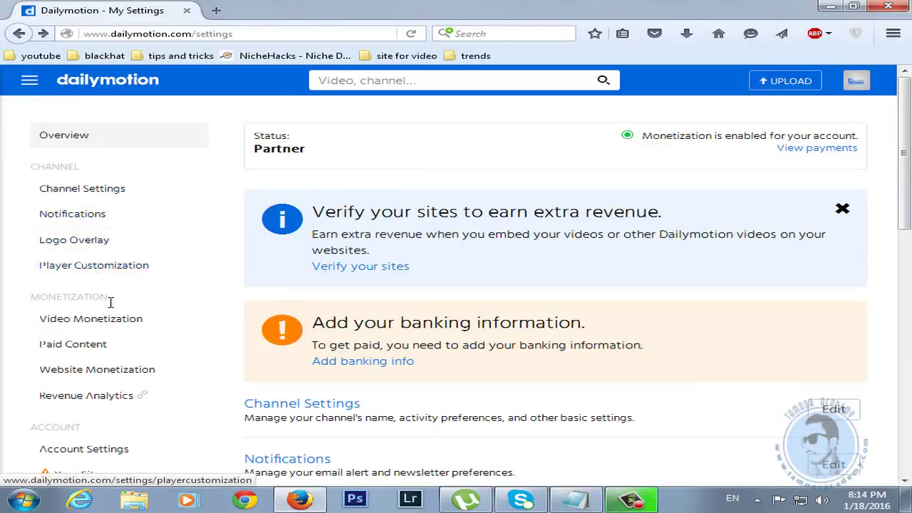
scroll(110, 314, down, 1)
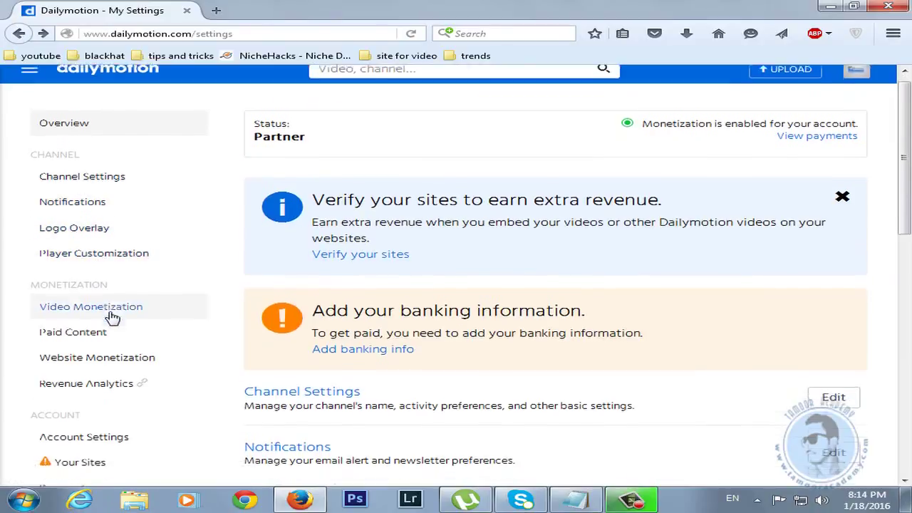
scroll(112, 317, down, 1)
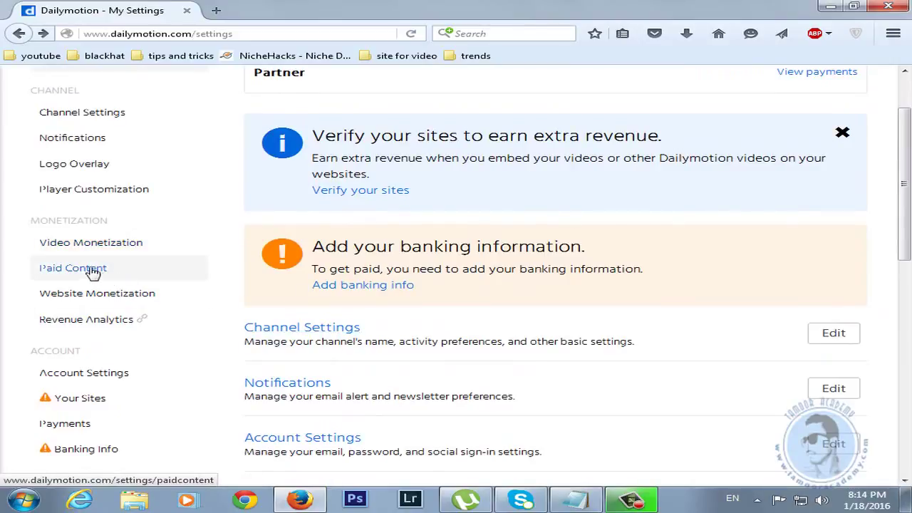
Step: Open the Paid Content settings and read how to upload videos, set pricing and earn revenue
click(92, 274)
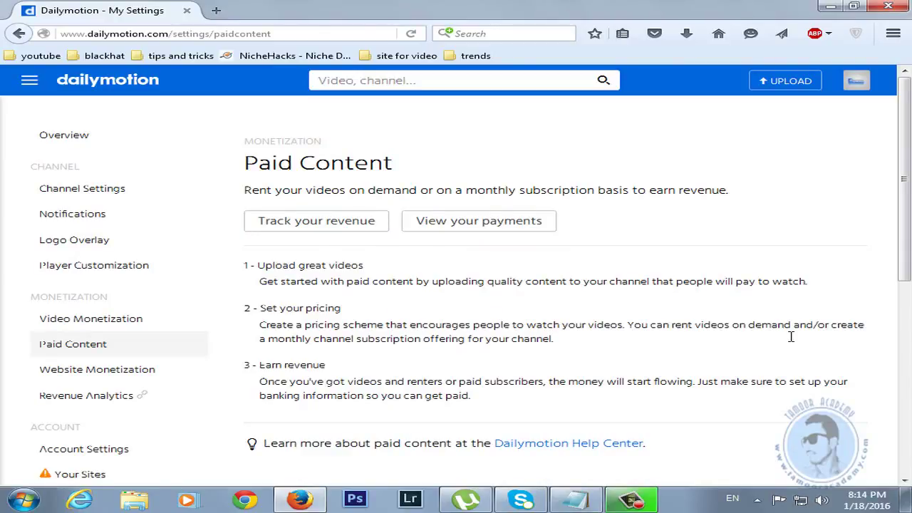
drag(905, 233, 907, 183)
drag(242, 164, 645, 445)
click(403, 166)
drag(905, 191, 907, 305)
scroll(908, 278, up, 4)
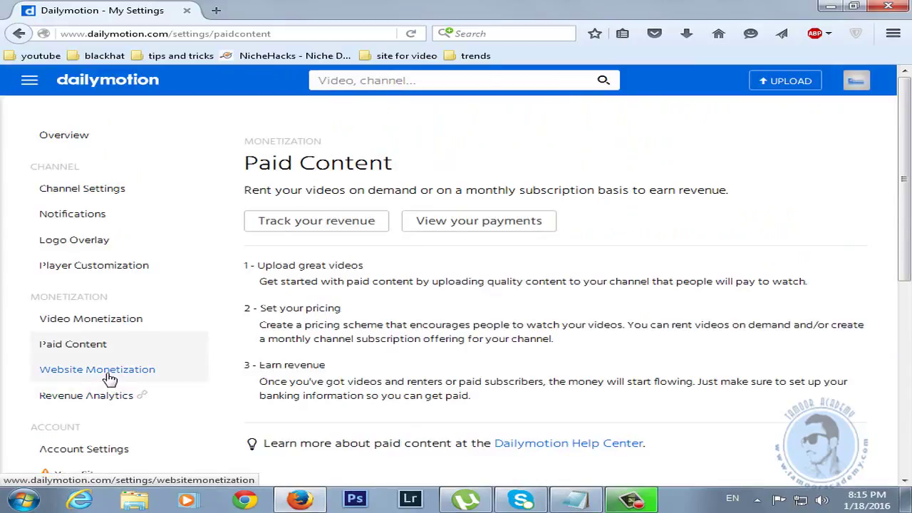
Step: Open the Website Monetization settings and examine the Embed and Widget ways of earning, including the embedding steps
click(106, 379)
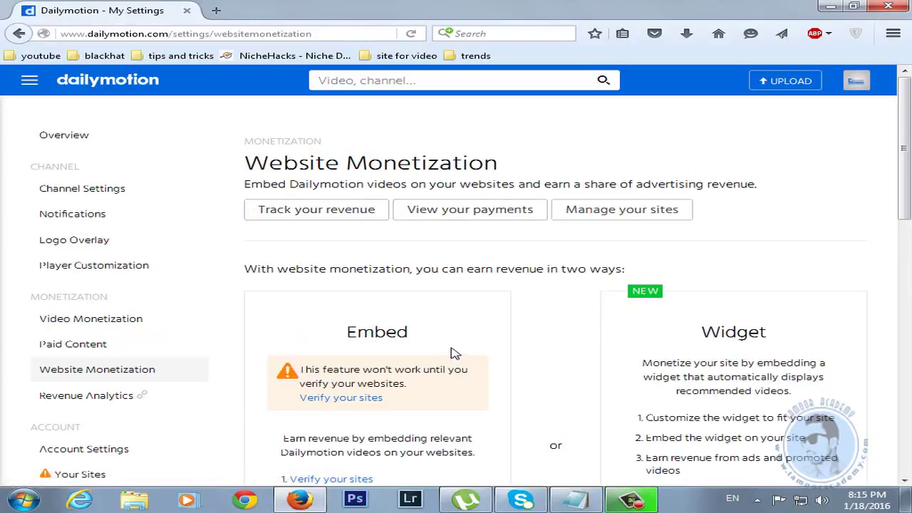
scroll(456, 353, down, 1)
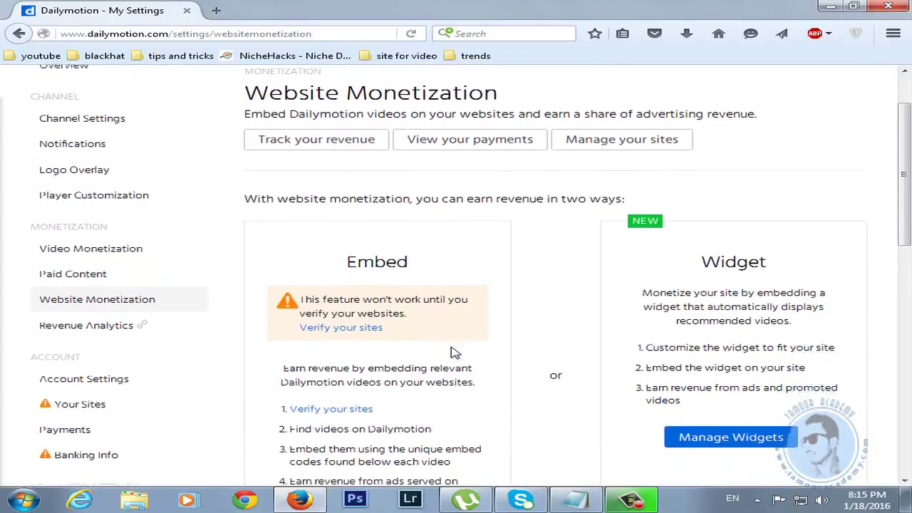
scroll(476, 332, down, 3)
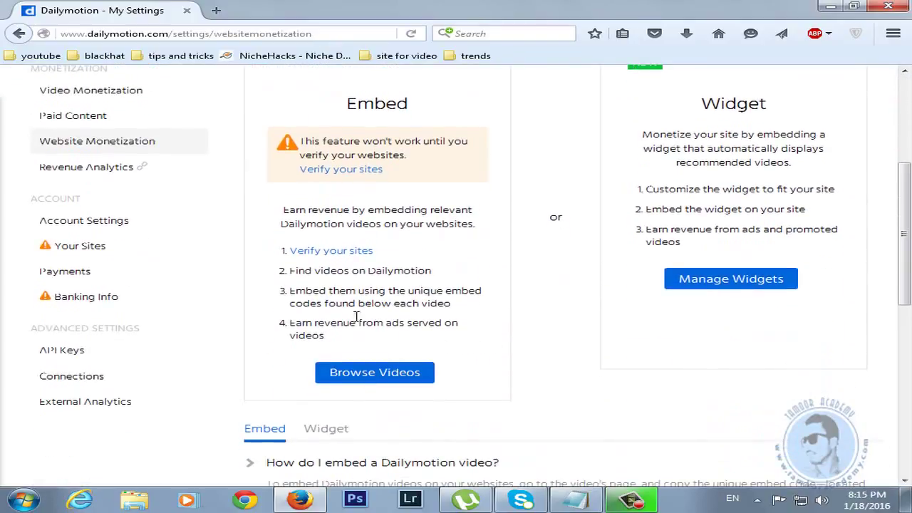
drag(288, 271, 504, 354)
click(484, 362)
scroll(362, 352, up, 2)
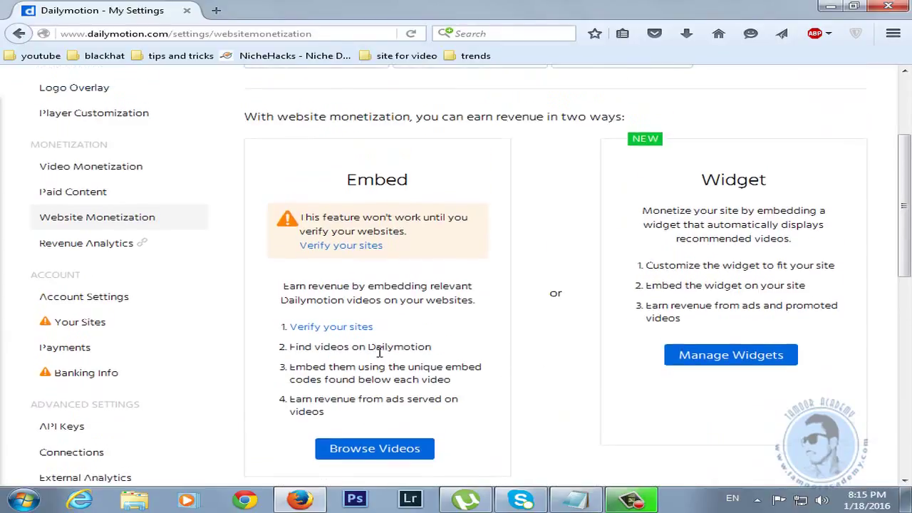
Step: Open Revenue Analytics and examine the Impressions and CPM (USD) columns of the January 2016 video monetization table
click(91, 245)
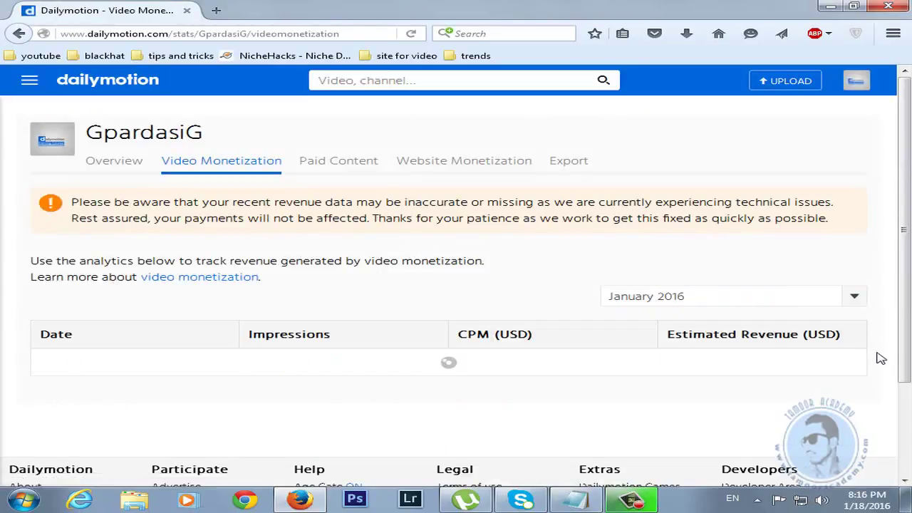
scroll(746, 347, down, 3)
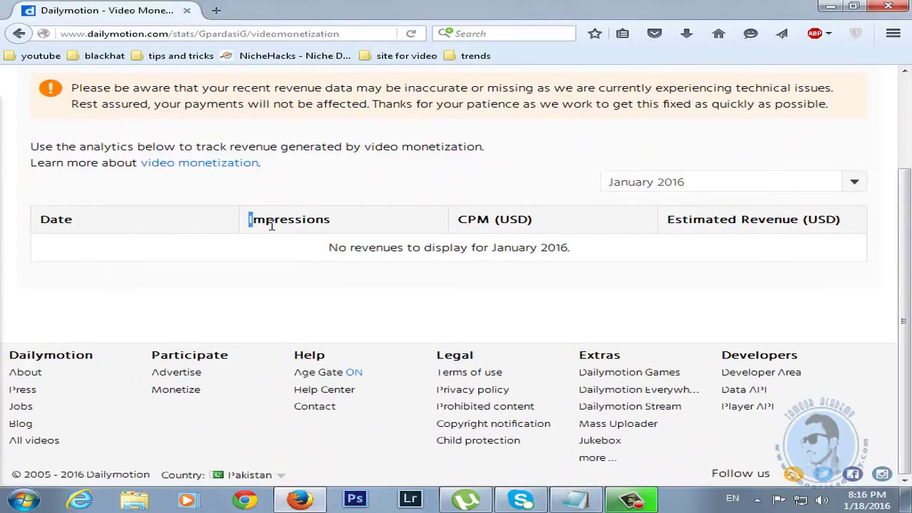
drag(249, 219, 337, 223)
click(342, 223)
scroll(347, 223, up, 3)
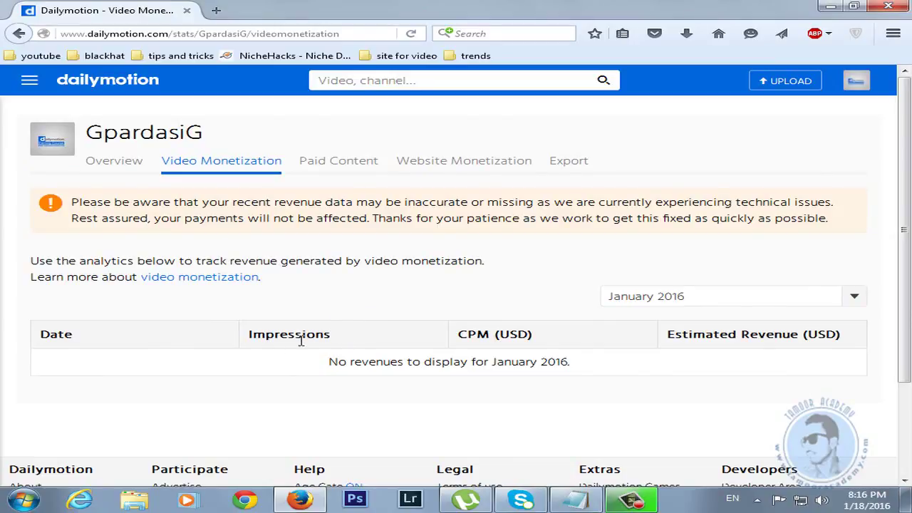
scroll(301, 342, down, 2)
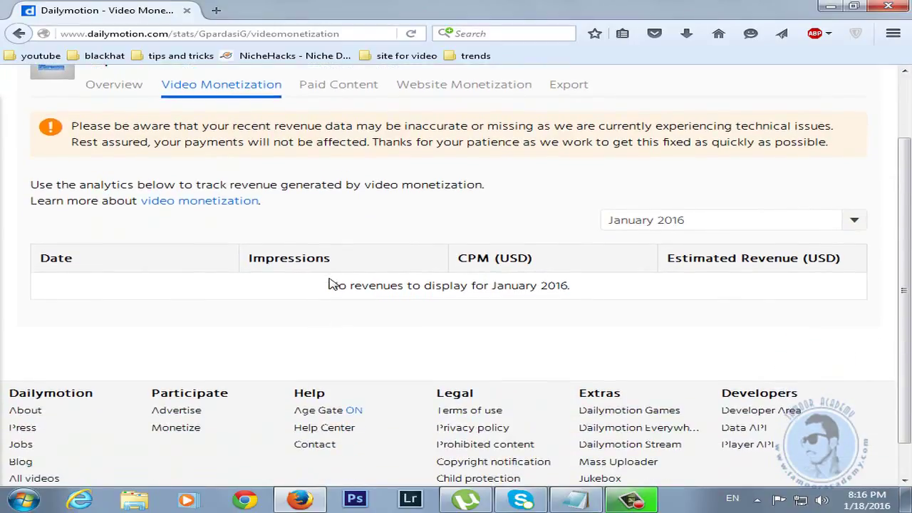
drag(468, 262, 527, 261)
click(562, 264)
scroll(383, 311, up, 2)
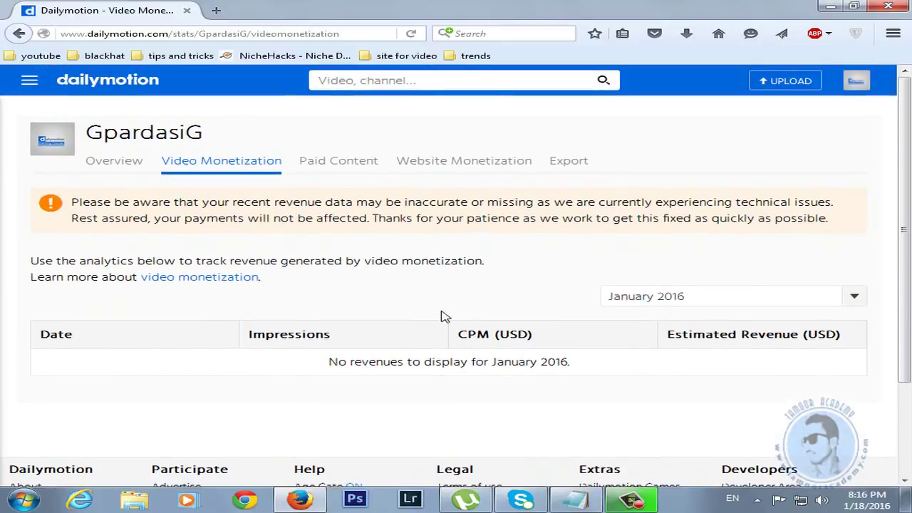
Step: Go back to the Website Monetization settings and return to the settings overview, reviewing both pages
click(20, 34)
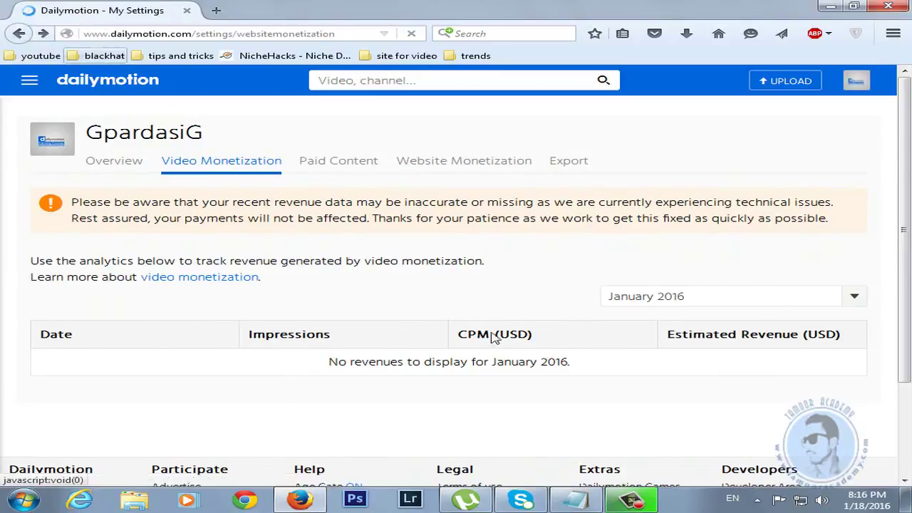
scroll(287, 298, down, 2)
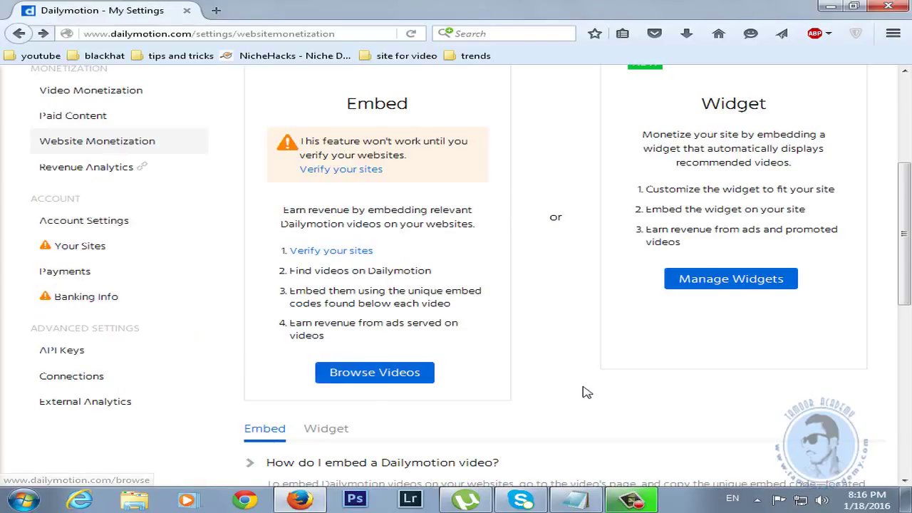
scroll(580, 393, up, 3)
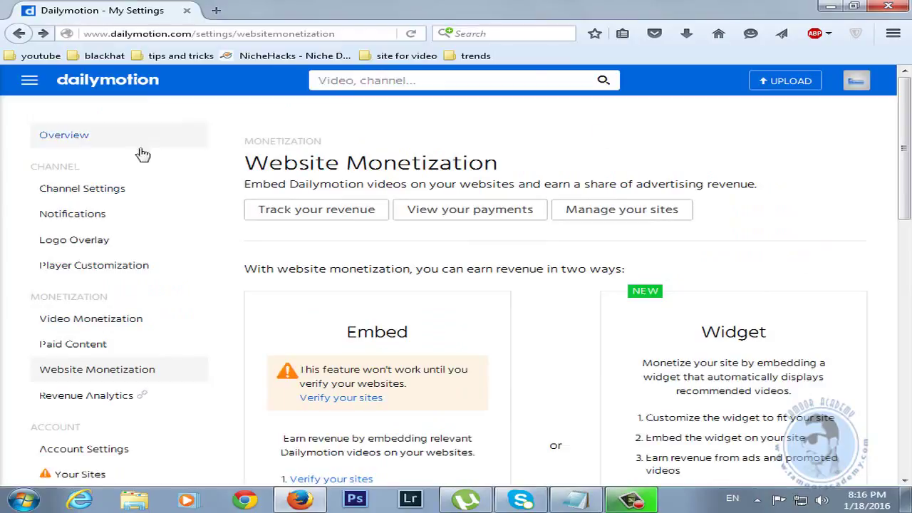
click(75, 135)
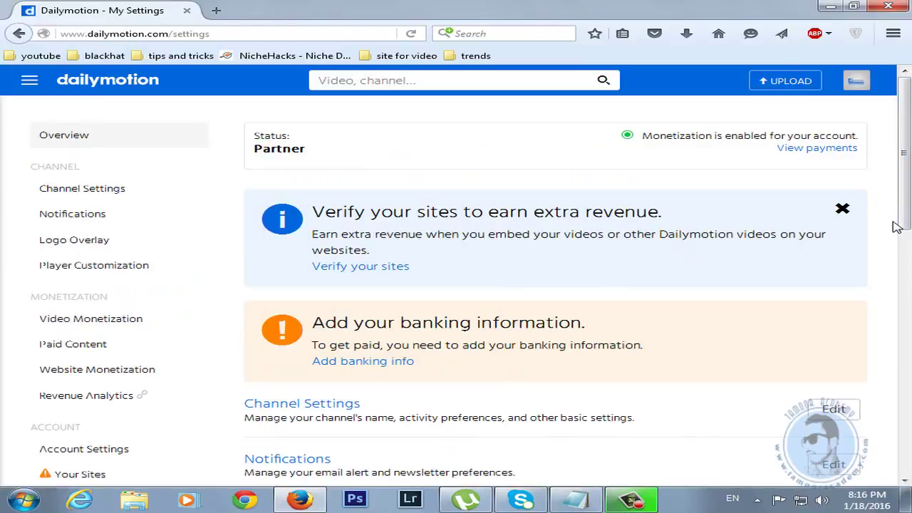
scroll(901, 255, down, 2)
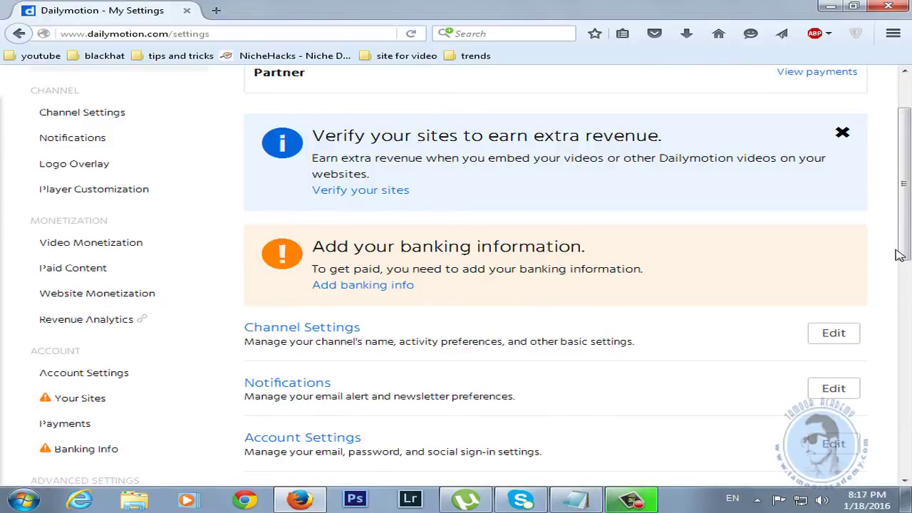
scroll(899, 255, up, 2)
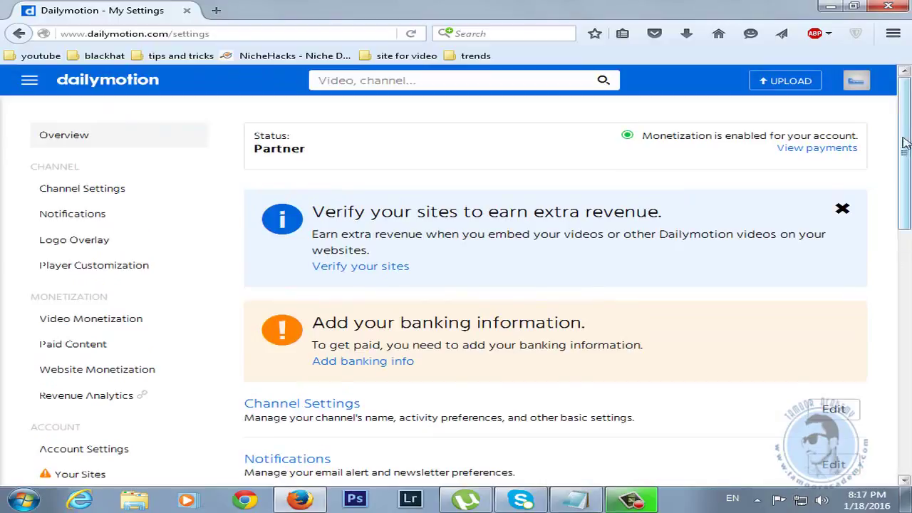
Step: Open the account's own channel page and review its banner, statistics and sections
click(856, 80)
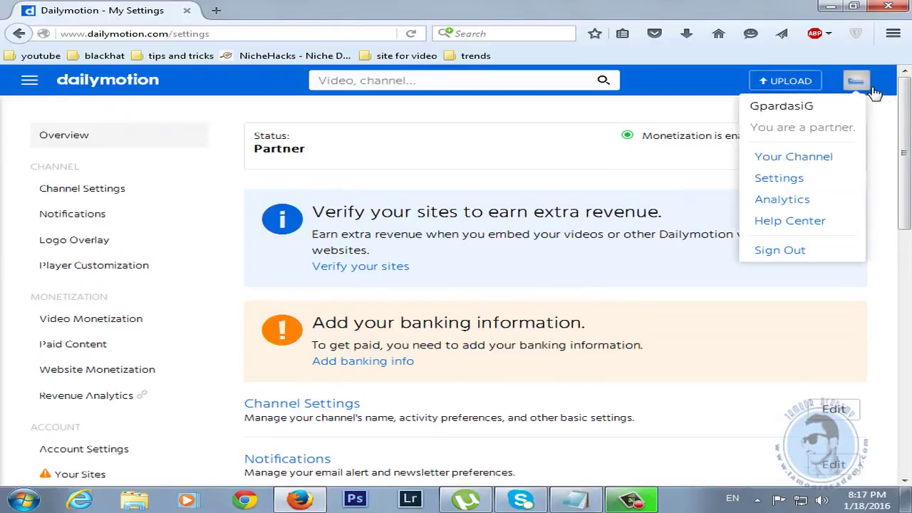
click(817, 161)
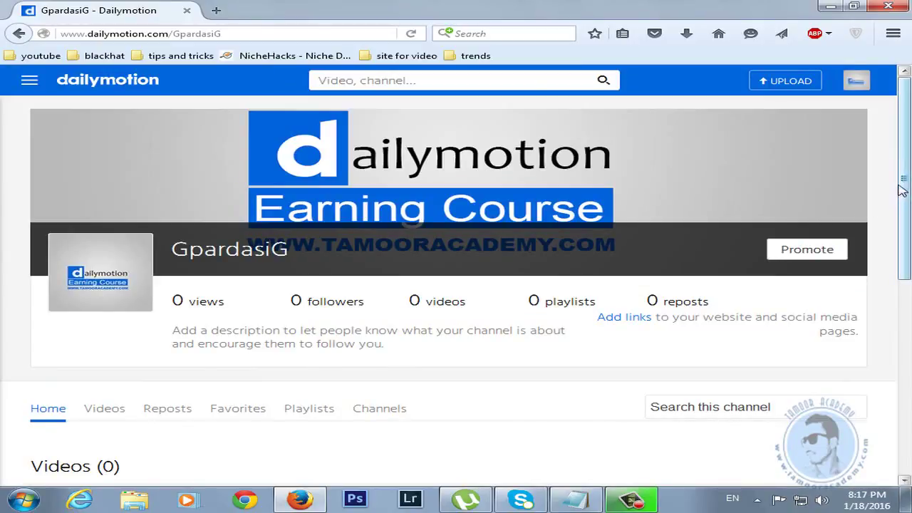
mouse_move(905, 174)
mouse_down()
mouse_move(907, 187)
mouse_move(909, 171)
mouse_up()
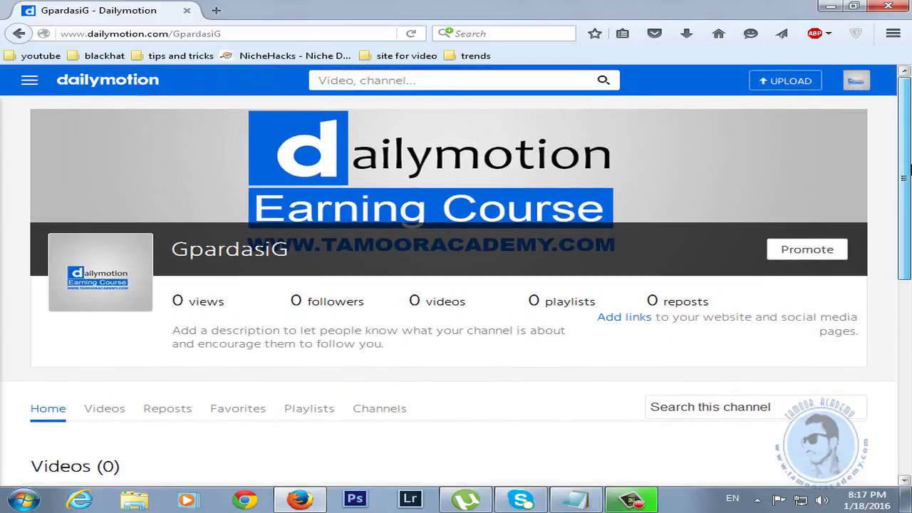